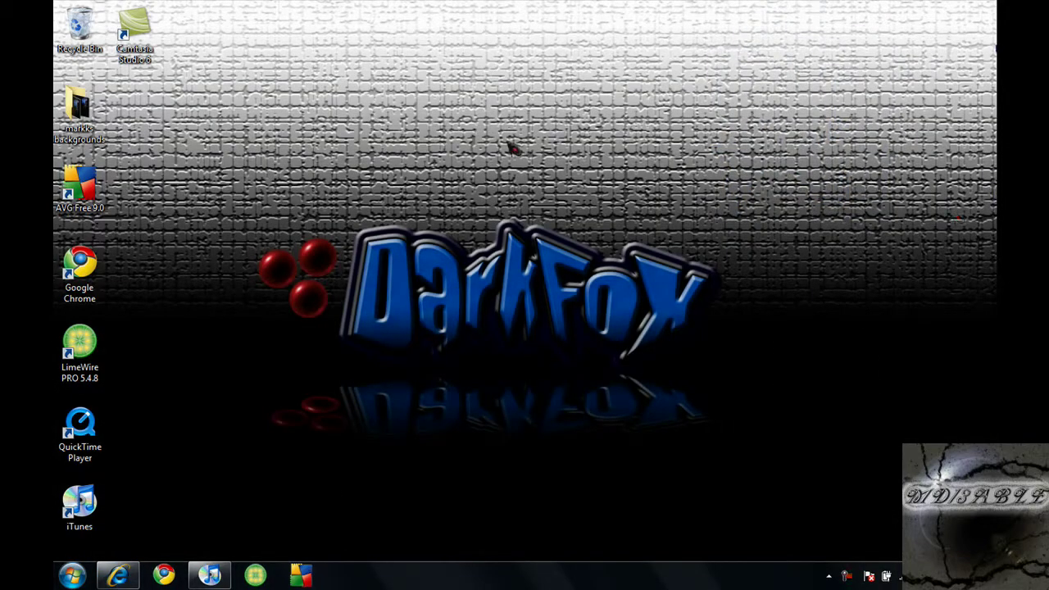
- Switch to Internet Explorer and look through the most popular Windows Cursors on deviantART for a cursor pack
left_click(118, 576)
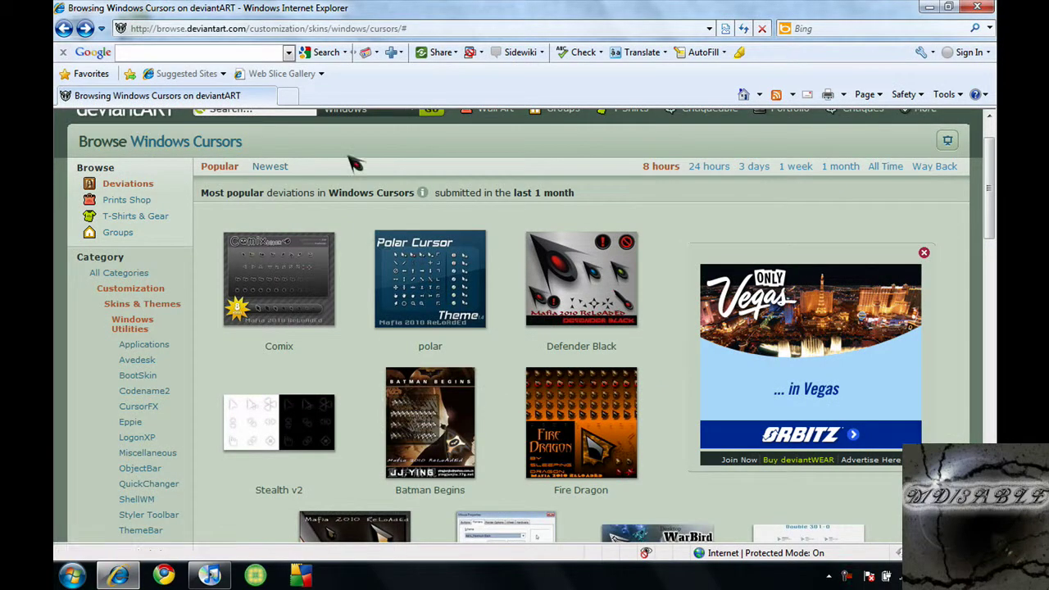
scroll(377, 172, "down", 1)
scroll(364, 132, "up", 2)
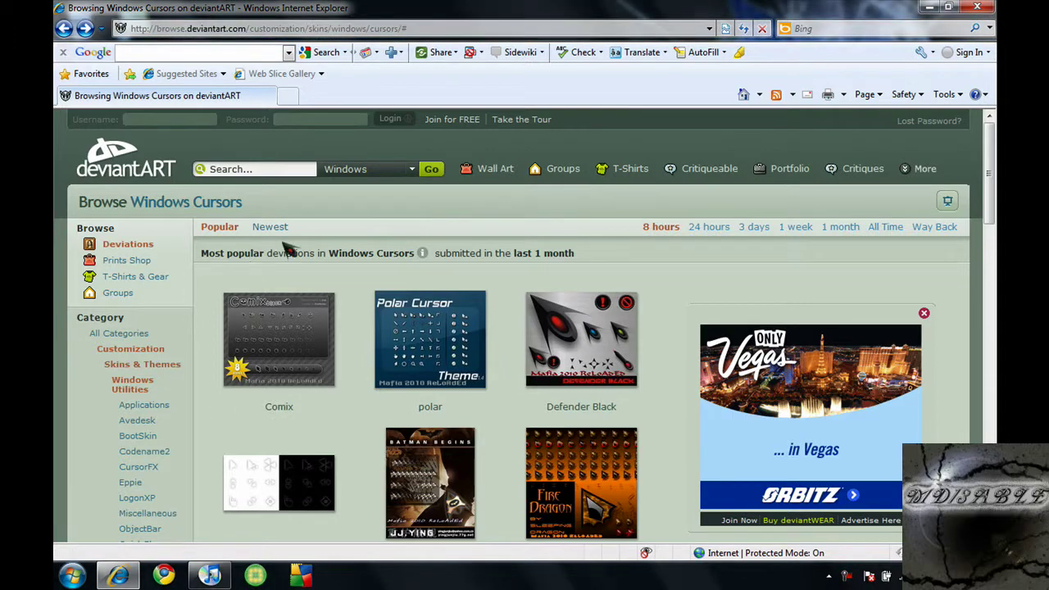
scroll(459, 315, "down", 3)
scroll(480, 303, "up", 2)
scroll(487, 311, "down", 3)
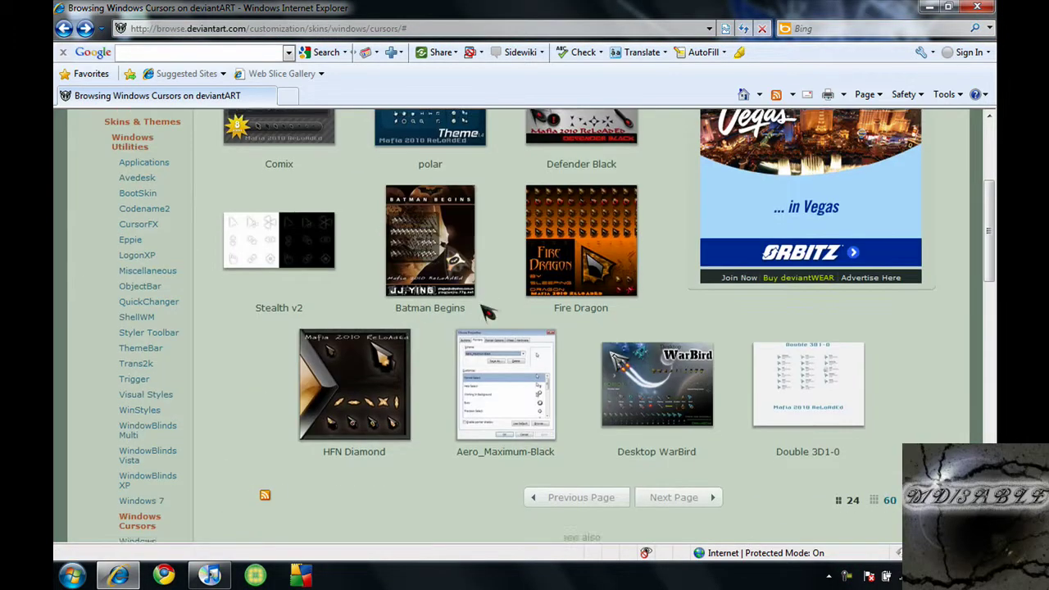
scroll(487, 311, "up", 3)
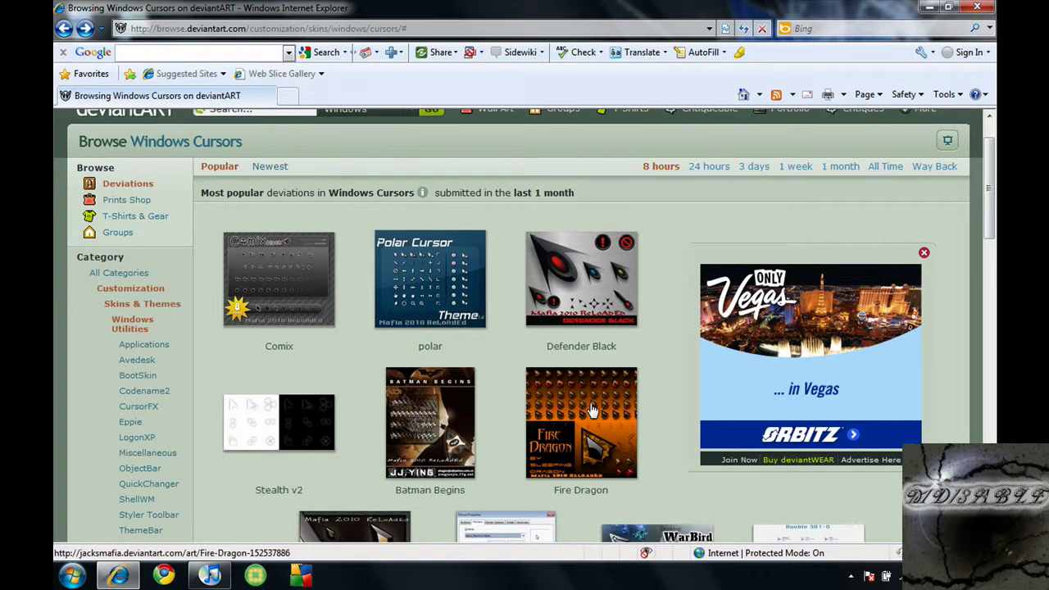
scroll(573, 409, "down", 3)
scroll(467, 447, "up", 3)
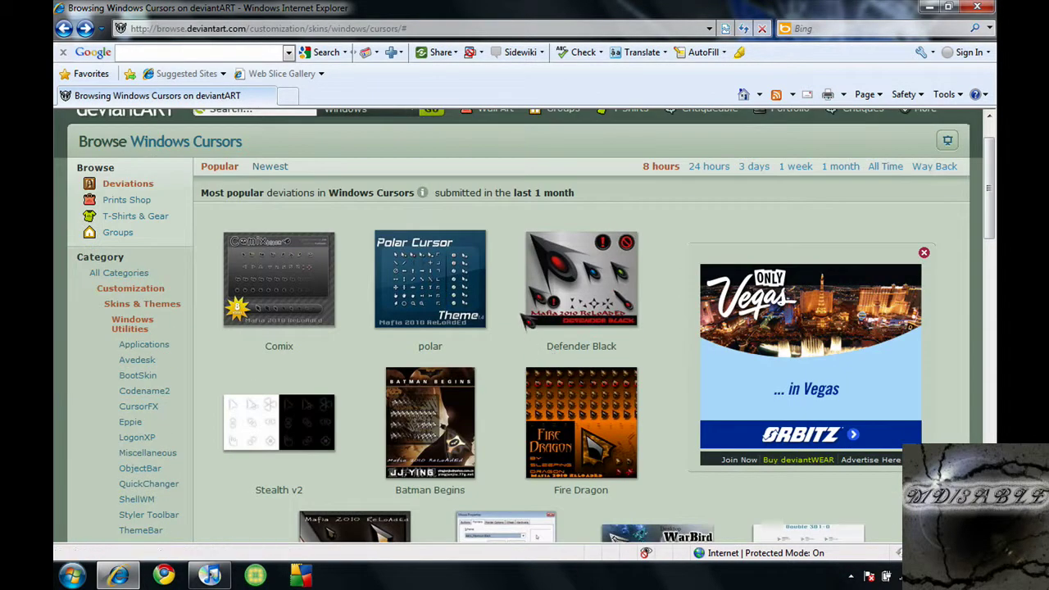
scroll(553, 352, "down", 3)
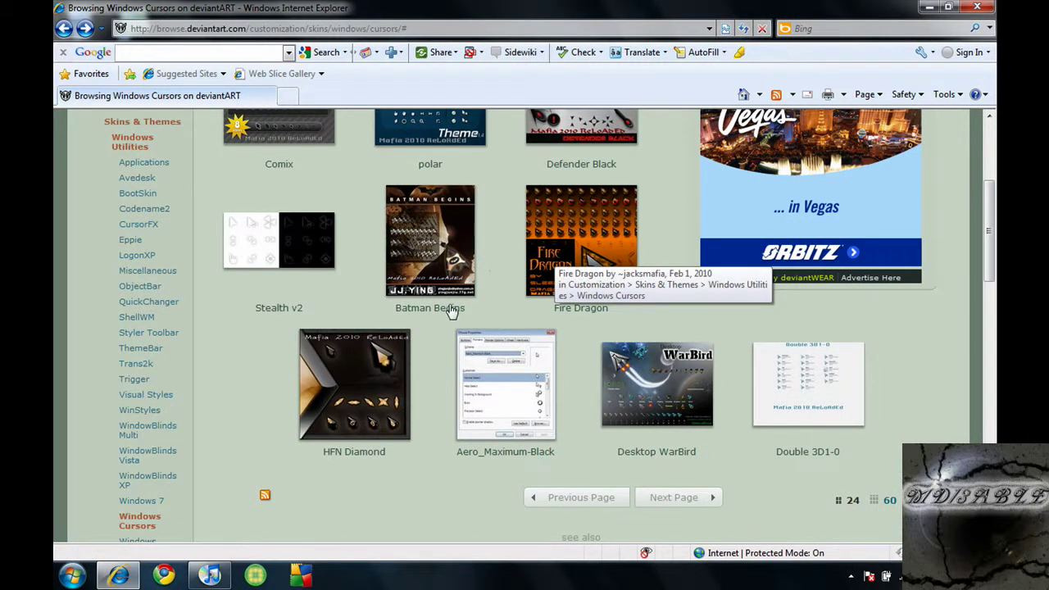
scroll(393, 426, "down", 1)
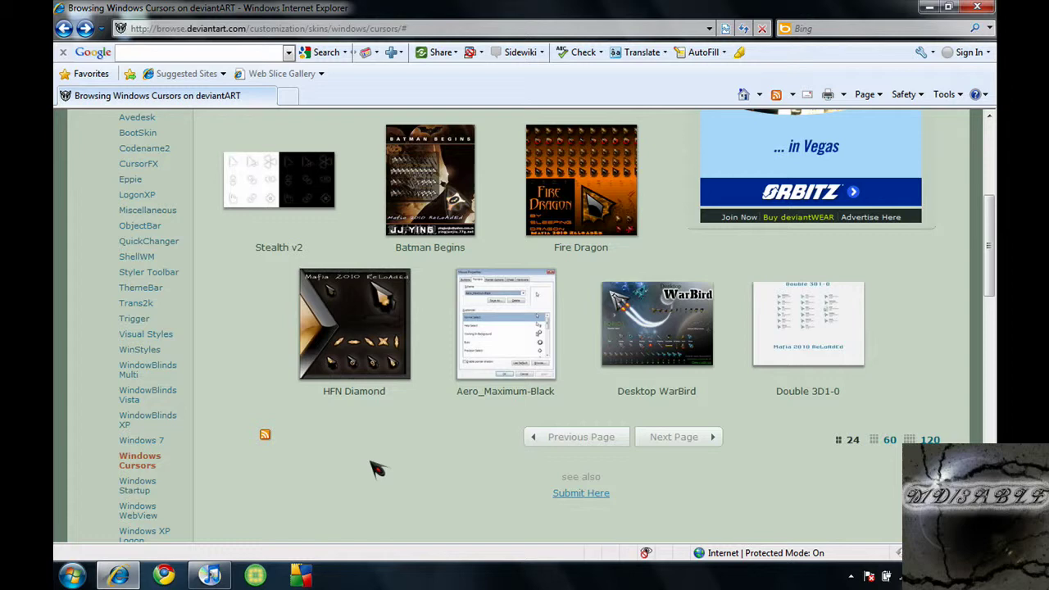
scroll(375, 467, "up", 2)
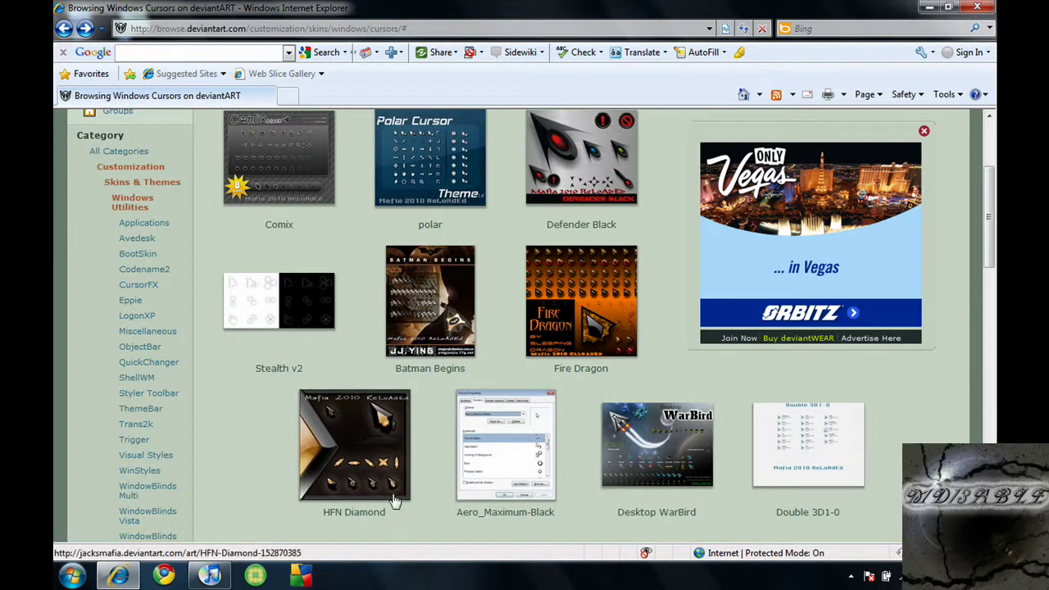
- Open the HFN Diamond cursor page and download its WinRAR archive to the Desktop
left_click(393, 500)
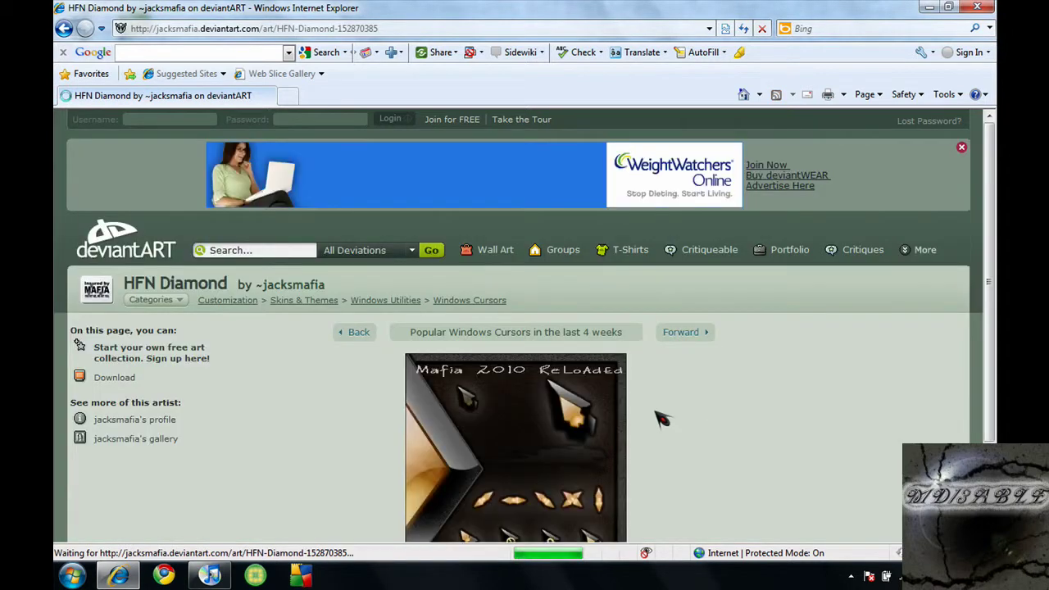
scroll(662, 419, "down", 2)
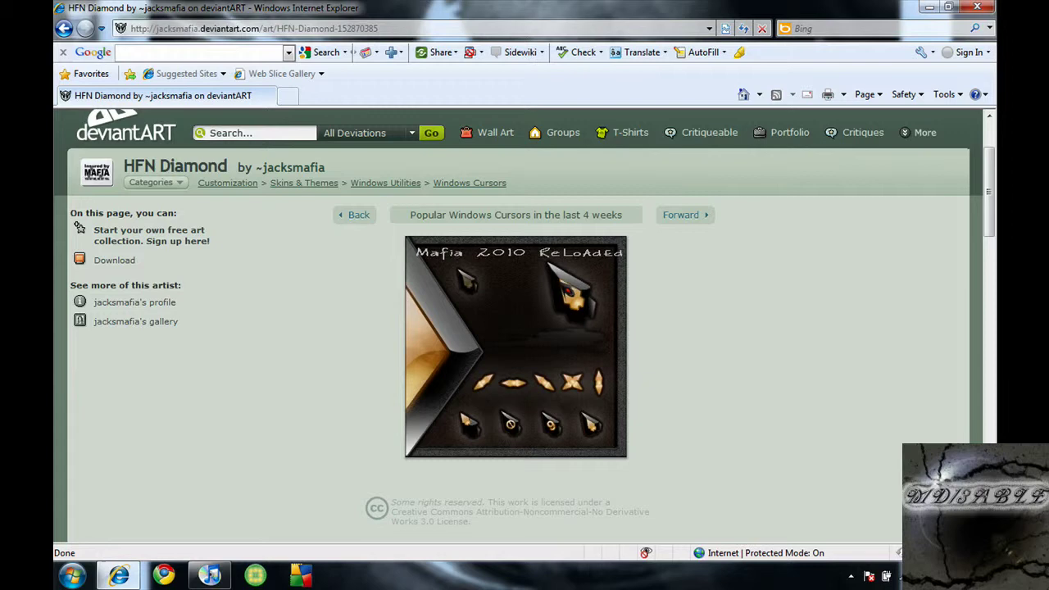
left_click(115, 260)
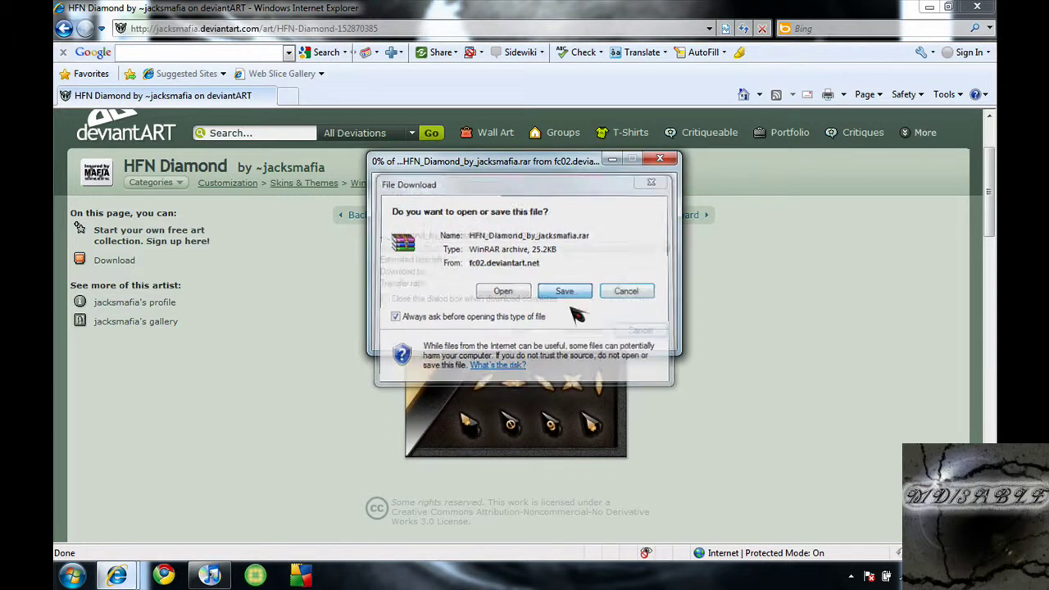
left_click(573, 295)
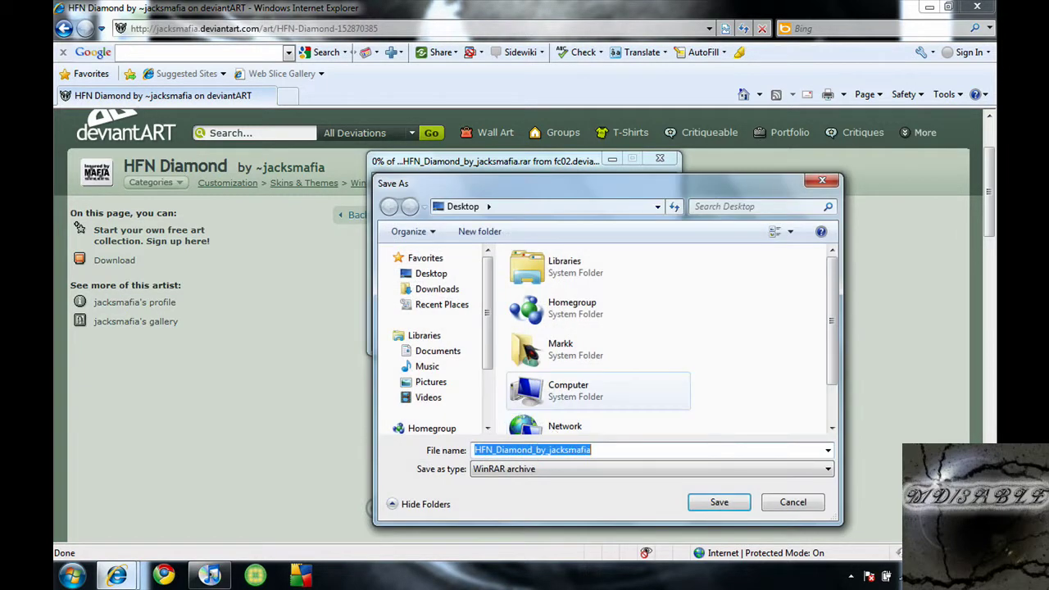
left_click(717, 502)
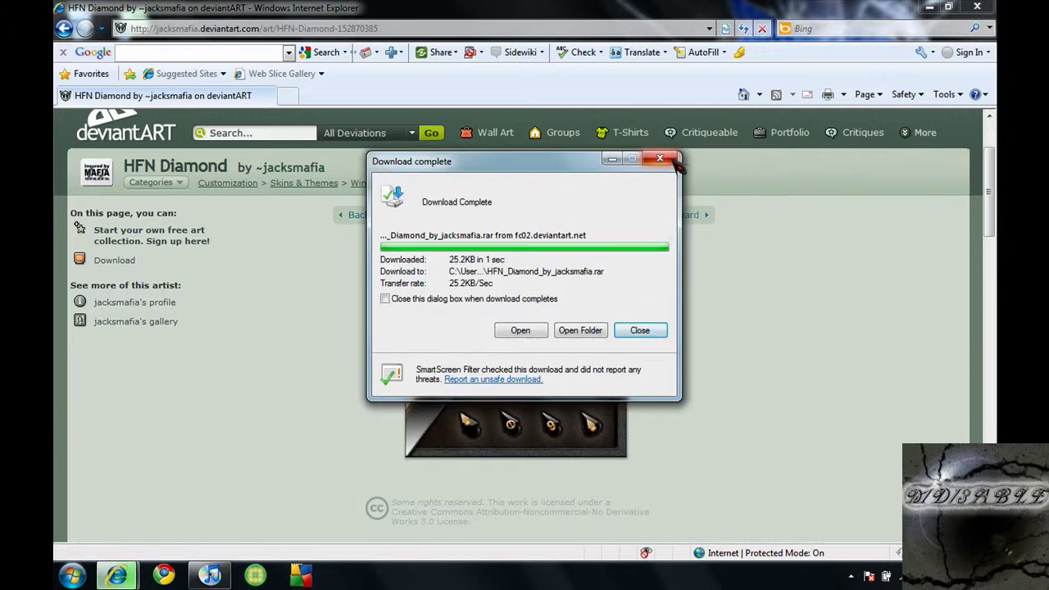
left_click(661, 158)
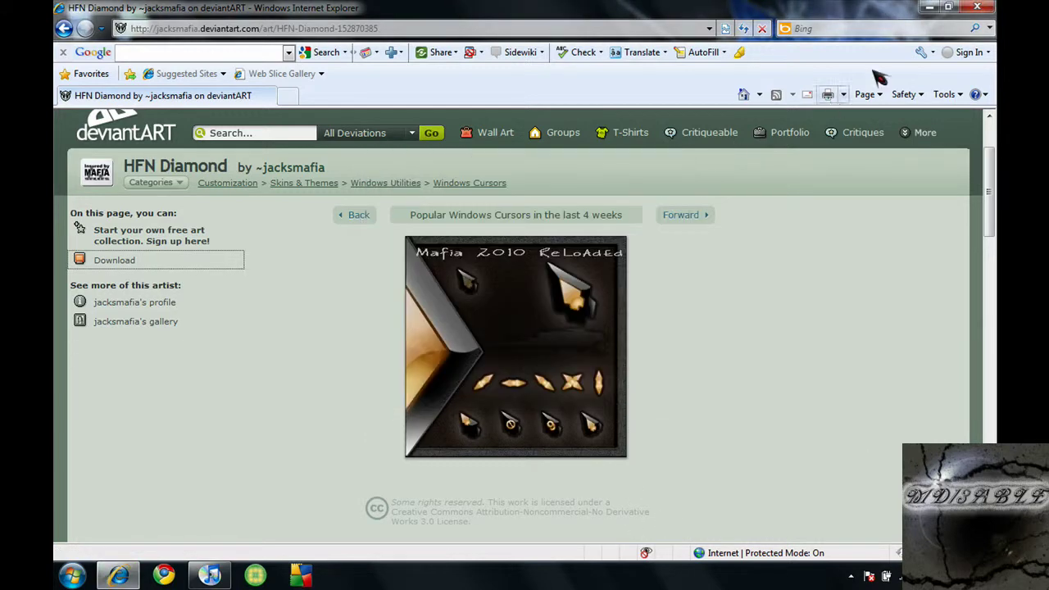
- Close the browser and move the downloaded HFN Diamond archive to the middle of the desktop
left_click(979, 8)
left_click_drag(137, 108, 522, 190)
left_click_drag(729, 264, 426, 206)
left_click_drag(435, 117, 667, 321)
- Open the HFN Diamond archive, show the contents of its HFN Diamond folder and snap the window to the right half of the screen
double_click(523, 189)
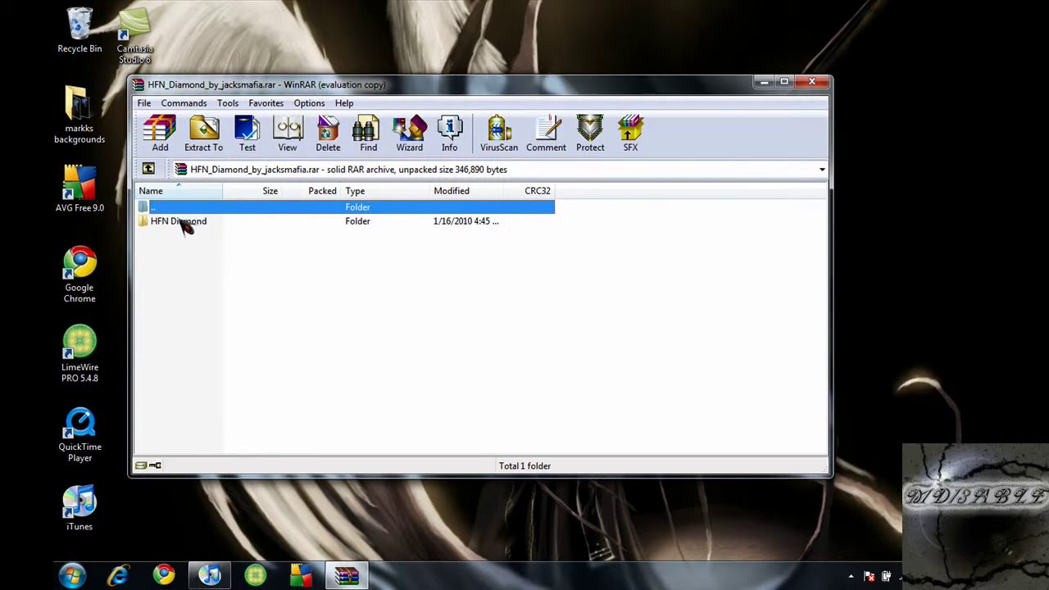
left_click(196, 228)
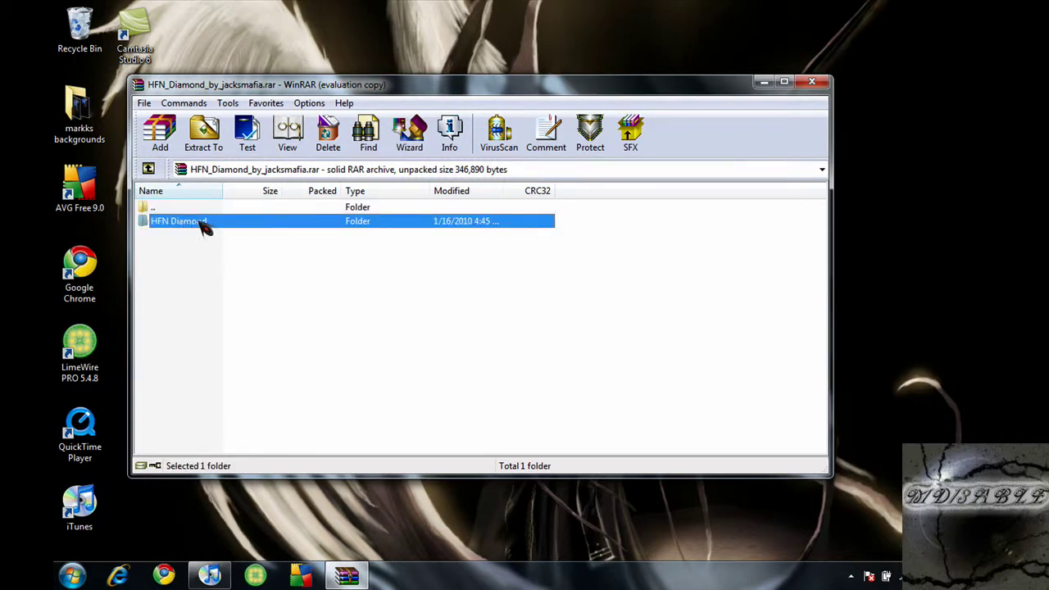
double_click(197, 221)
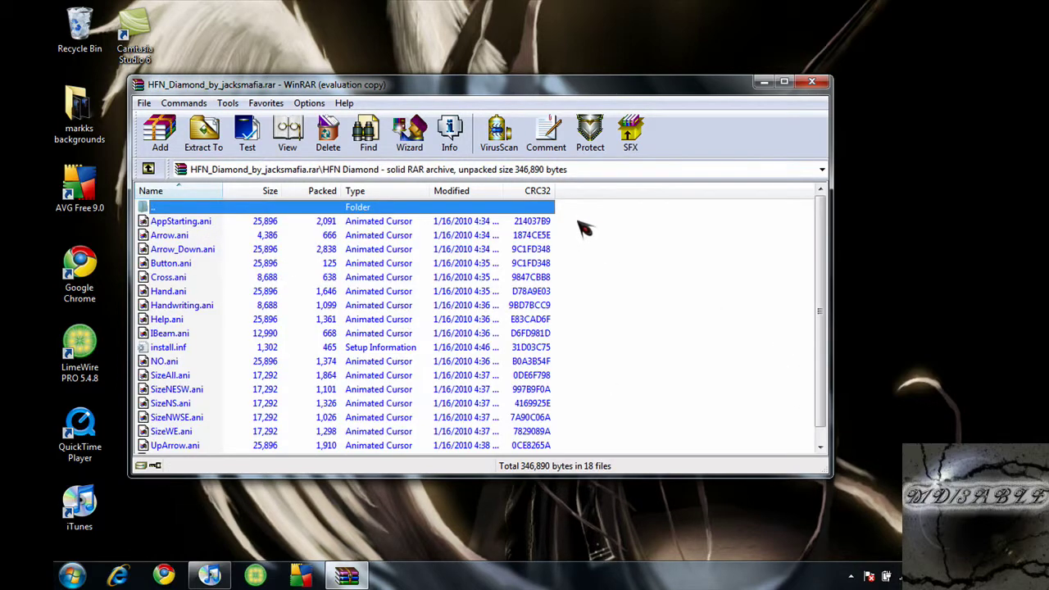
left_click_drag(587, 216, 647, 246)
key("super+Right")
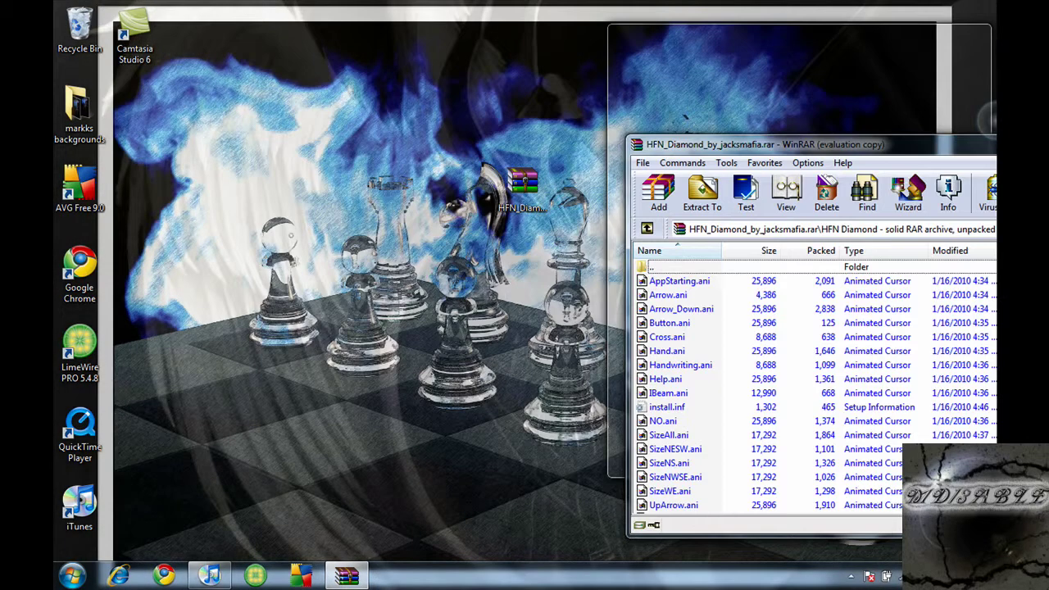
- Create a new folder named cursors on the desktop
right_click(245, 148)
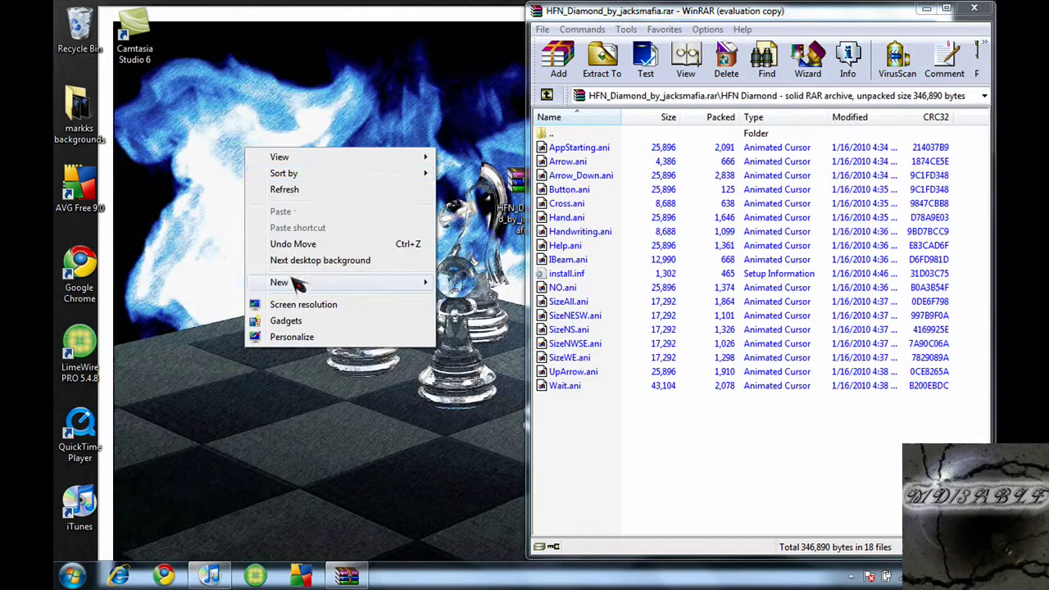
mouse_move(297, 282)
left_click(492, 289)
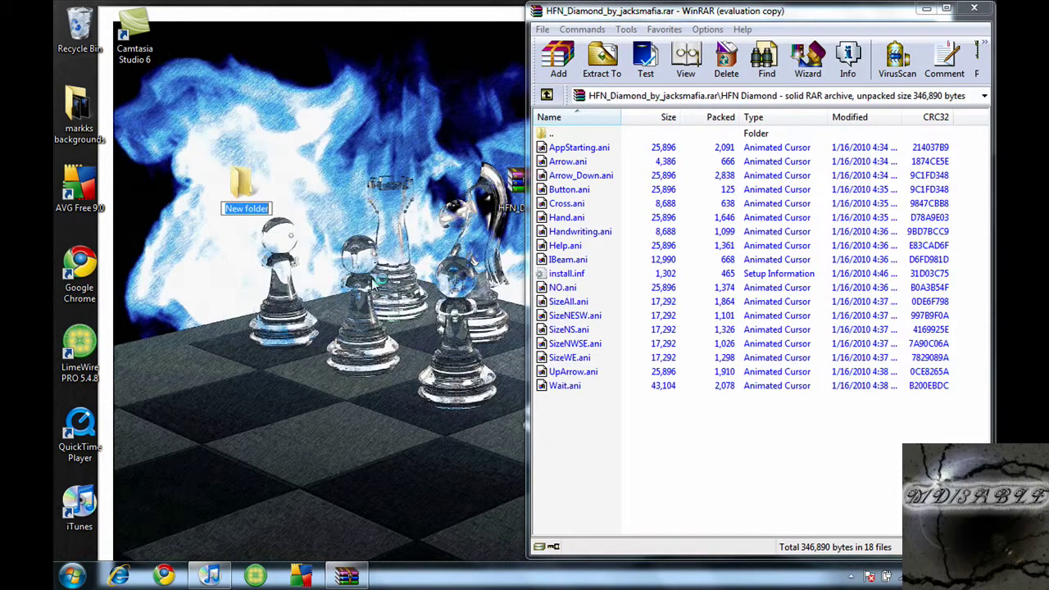
key("BackSpace")
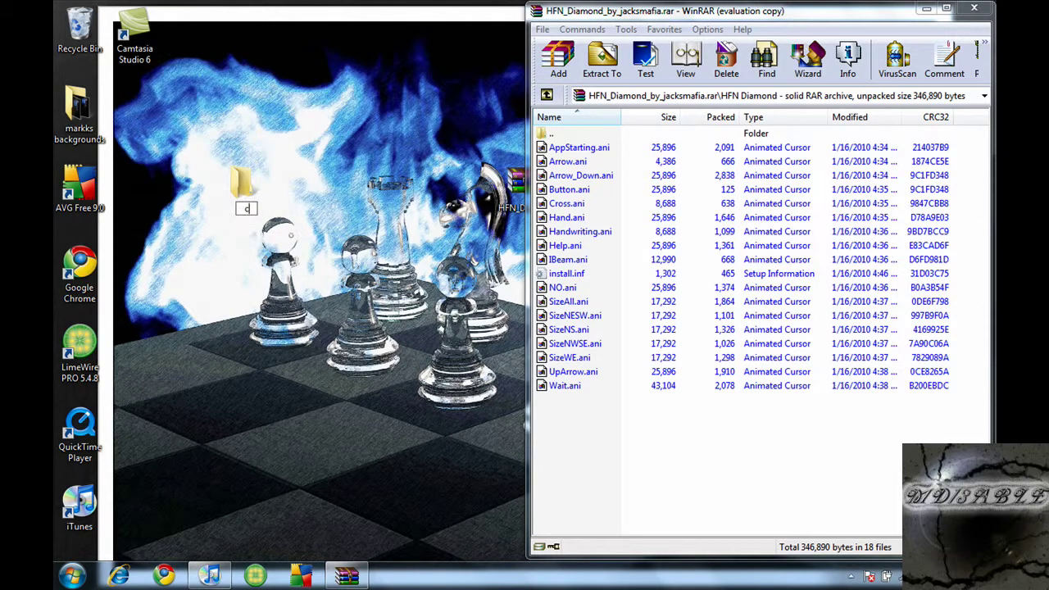
type("cursors")
key("Return")
left_click(500, 359)
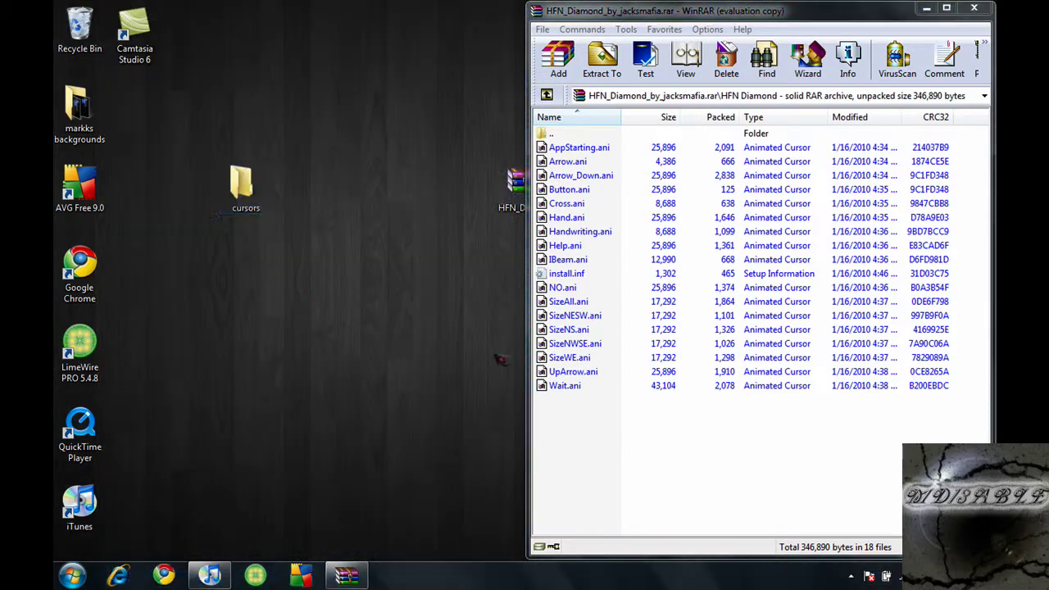
- Clear the selection of cursor files and return to the archive's top level
left_click_drag(610, 385, 619, 290)
left_click_drag(602, 420, 635, 133)
left_click_drag(522, 323, 672, 440)
left_click(672, 440)
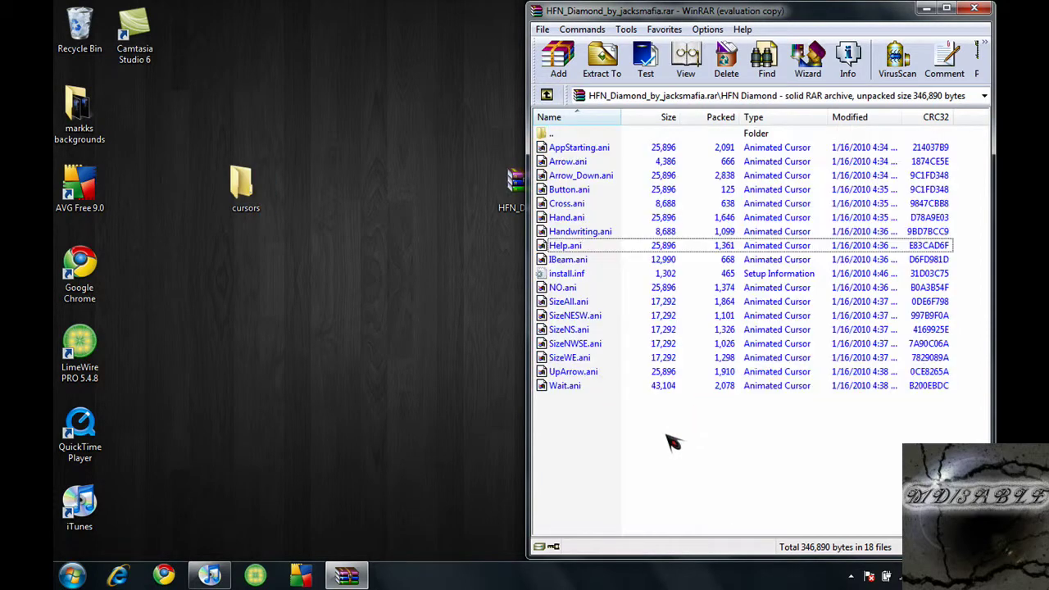
left_click(547, 96)
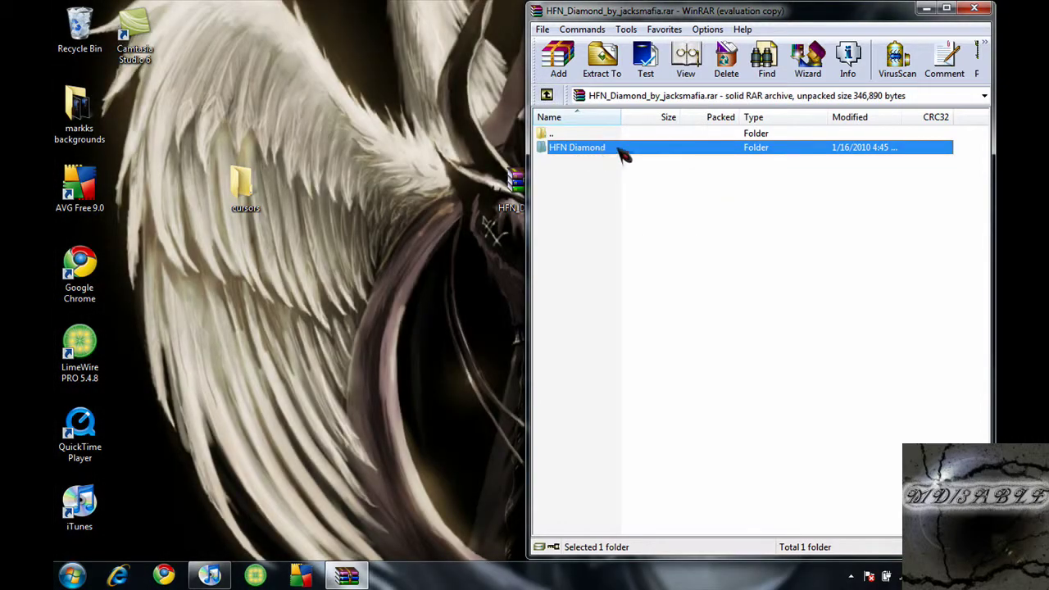
- Permanently delete the cursors folder from the desktop
left_click(254, 181)
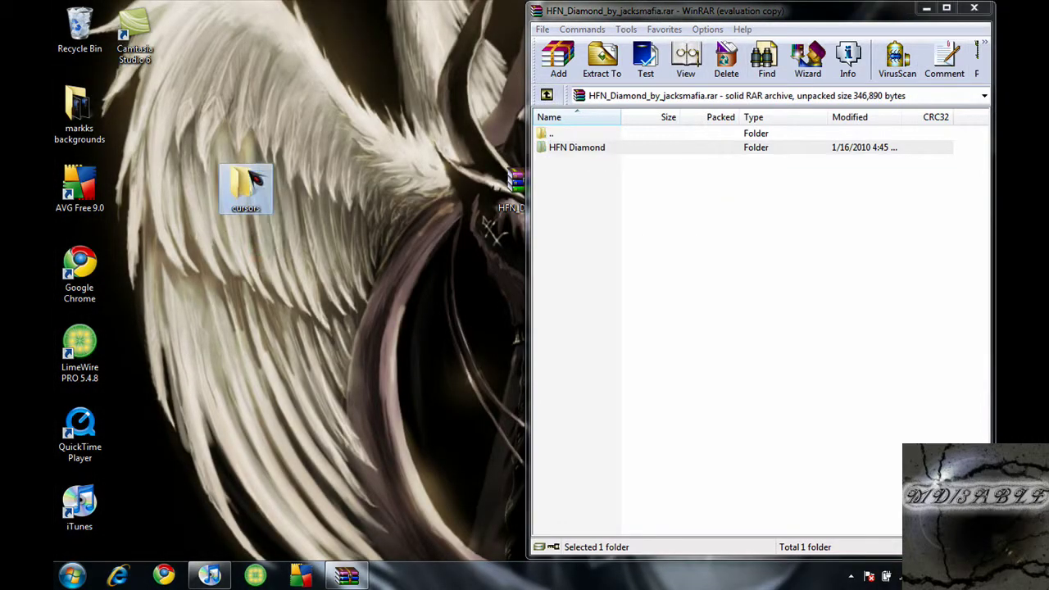
key("shift+Delete")
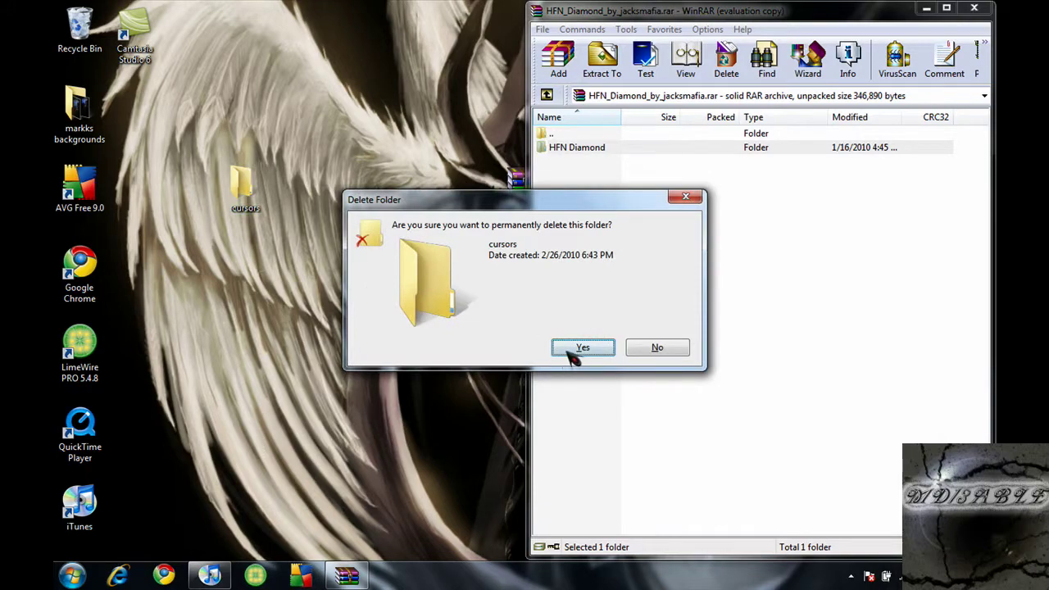
left_click(578, 351)
- Extract the HFN Diamond folder from the archive to the Desktop and close WinRAR
left_click(587, 154)
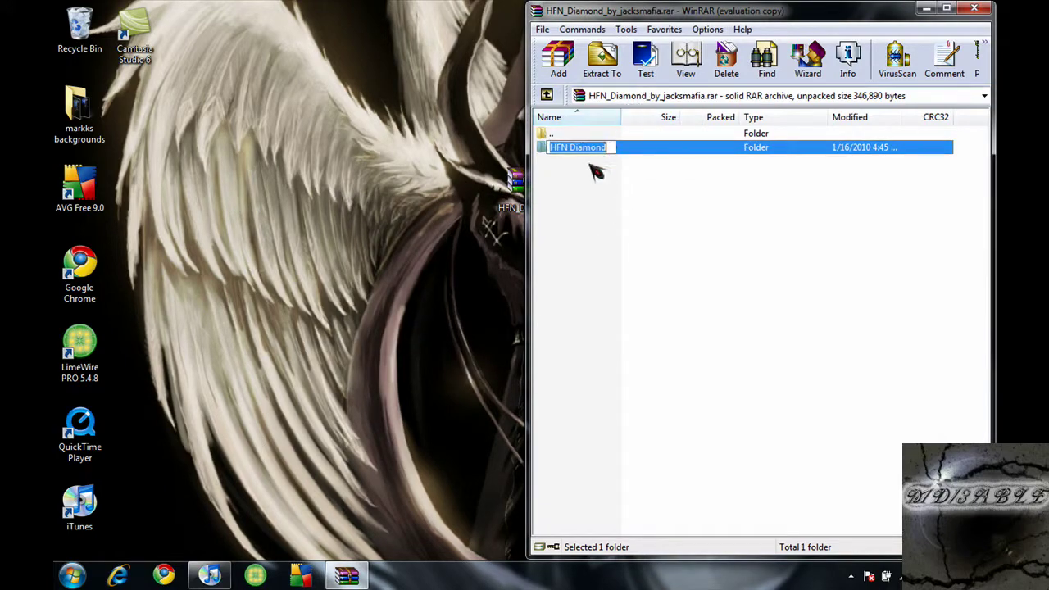
left_click(601, 59)
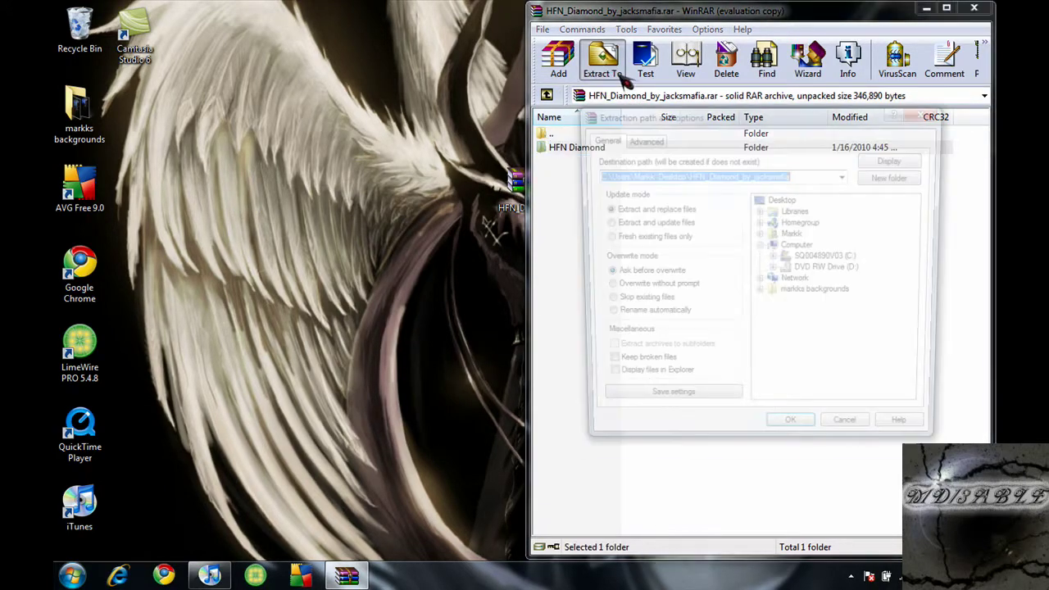
double_click(785, 200)
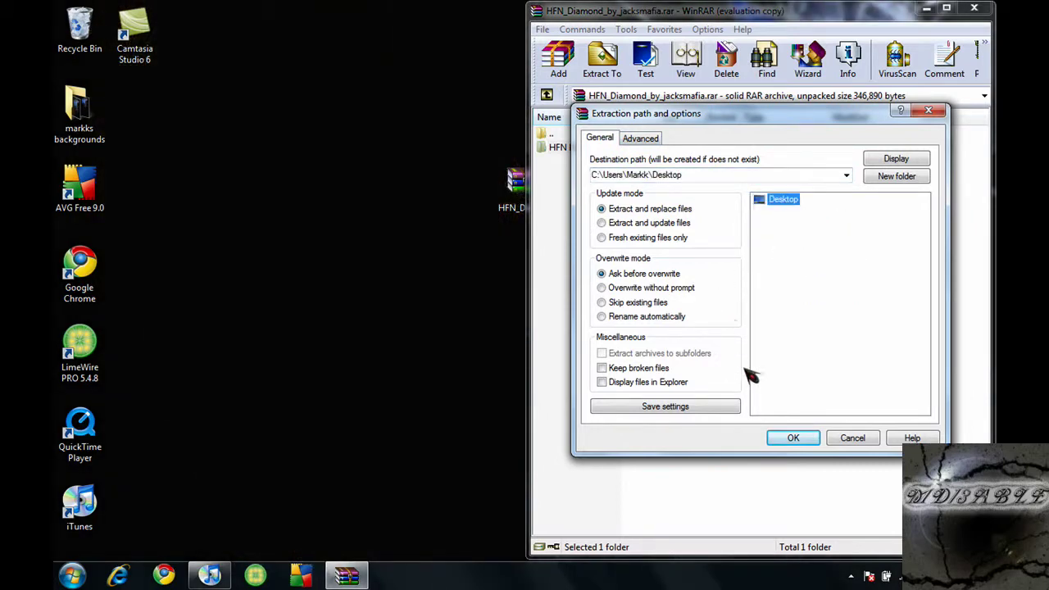
left_click(792, 439)
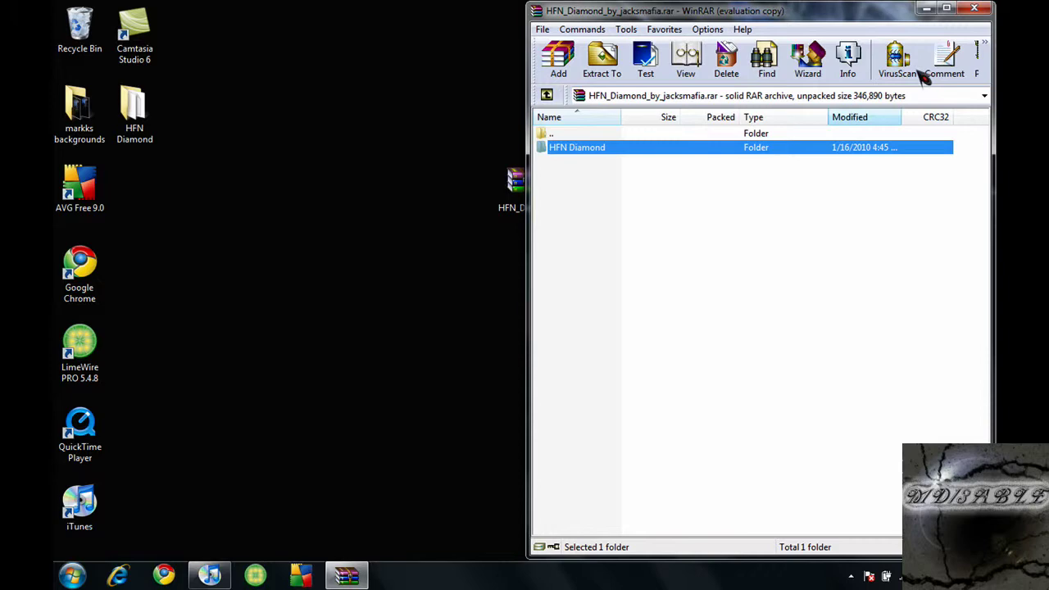
left_click(973, 8)
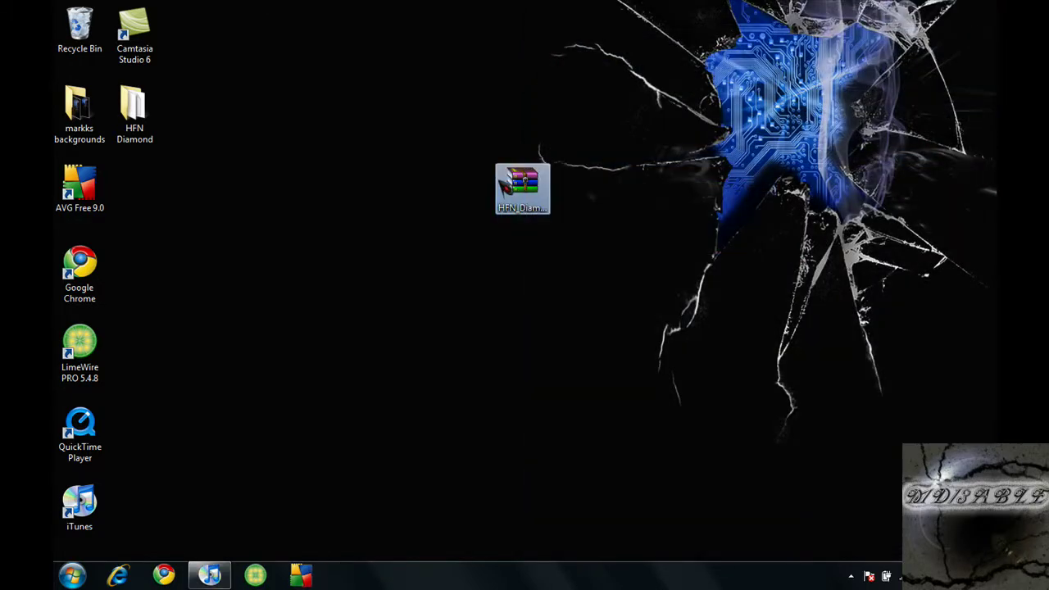
- Permanently delete the downloaded HFN Diamond archive and move the extracted folder to the middle of the desktop
key("shift+Delete")
left_click(576, 348)
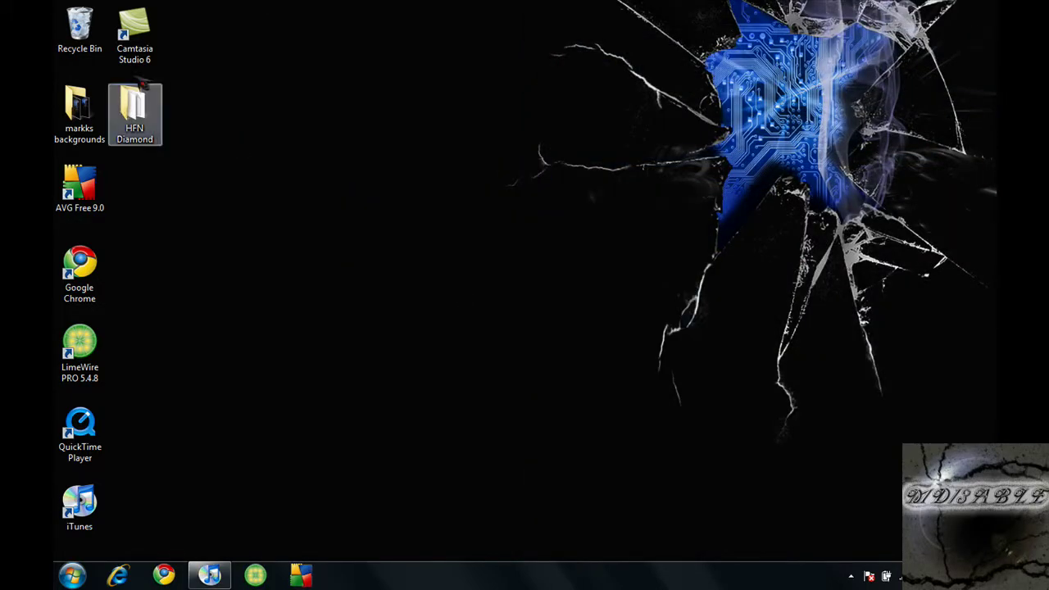
left_click_drag(139, 82, 525, 159)
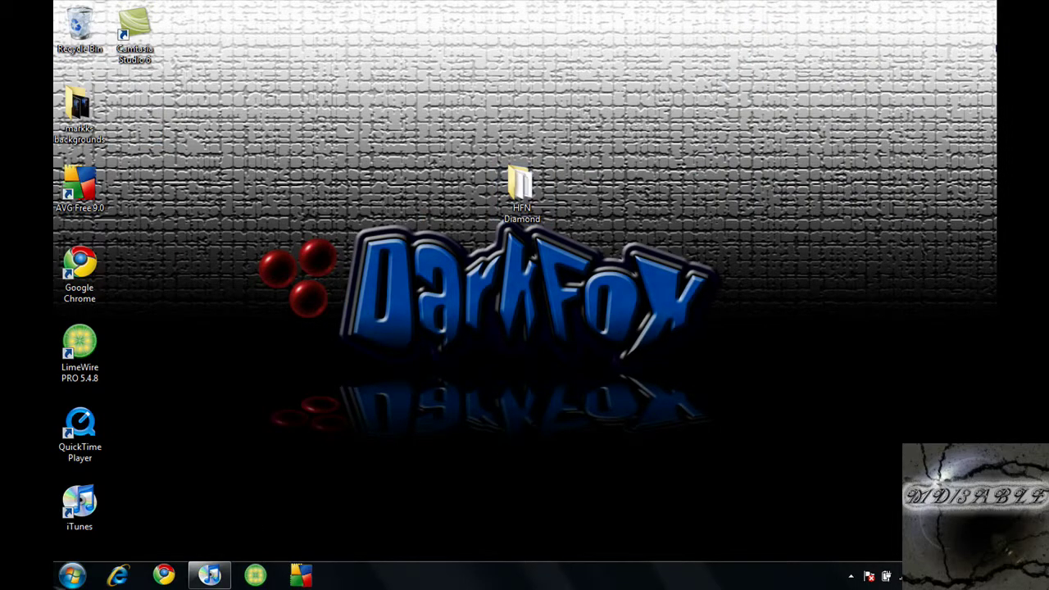
- Open the pointer settings in the Control Panel's Mouse properties and dismiss the missing cursor error
left_click(72, 576)
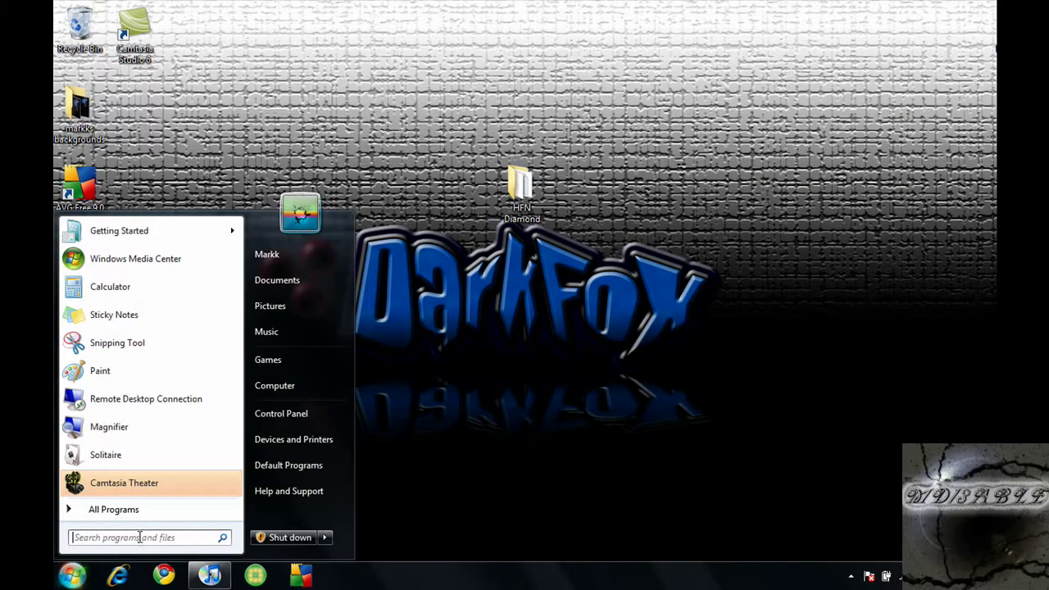
left_click(291, 414)
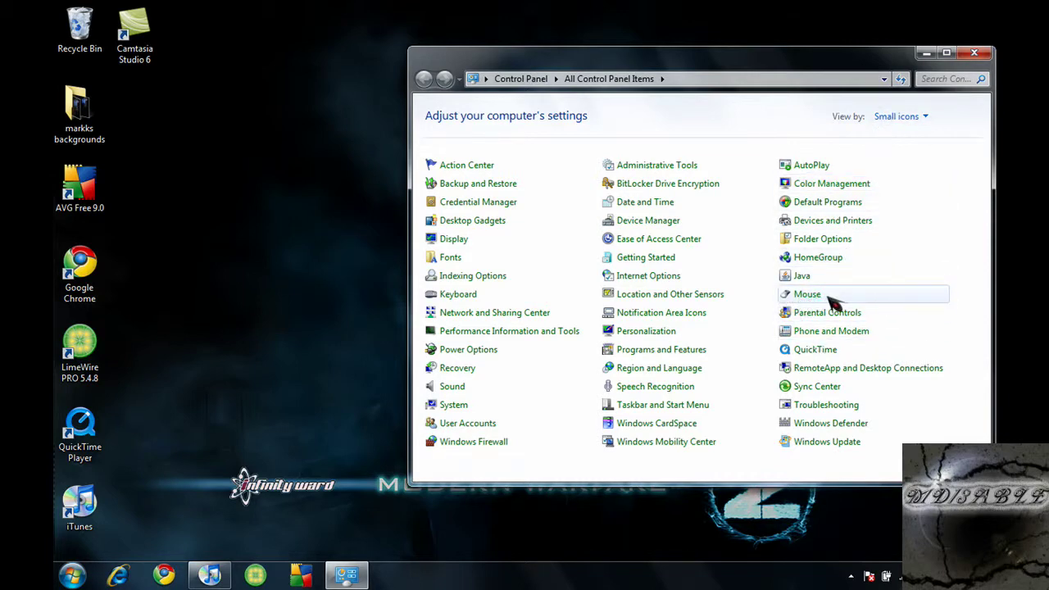
left_click(827, 297)
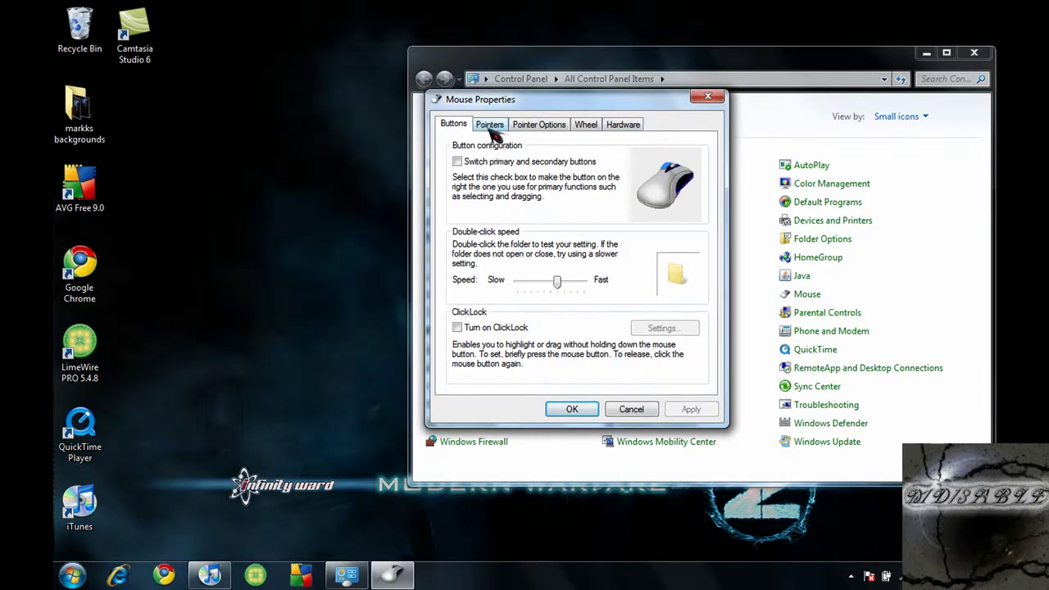
left_click(547, 125)
left_click(491, 125)
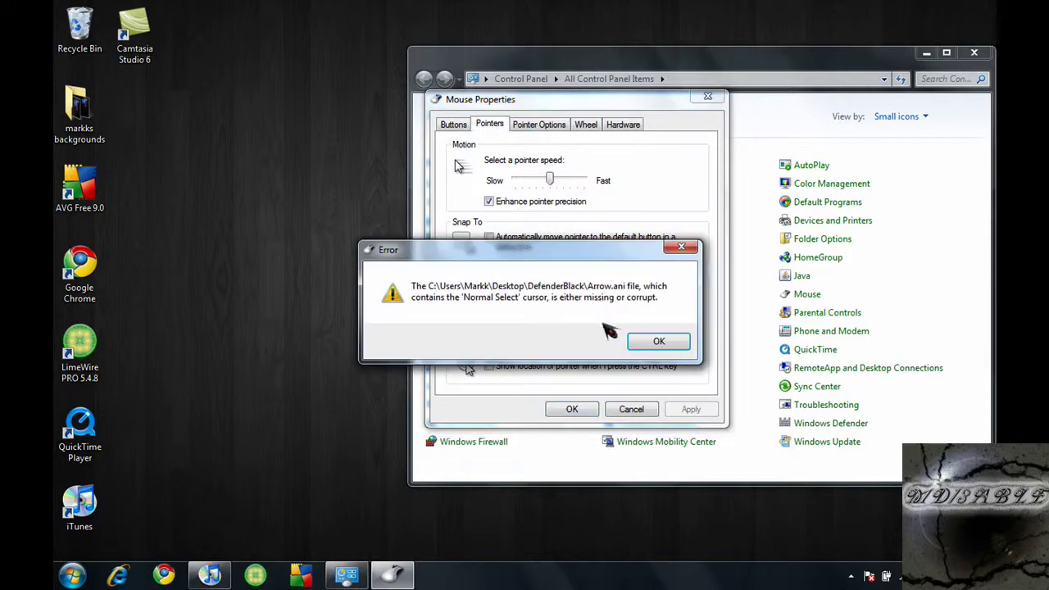
left_click(662, 346)
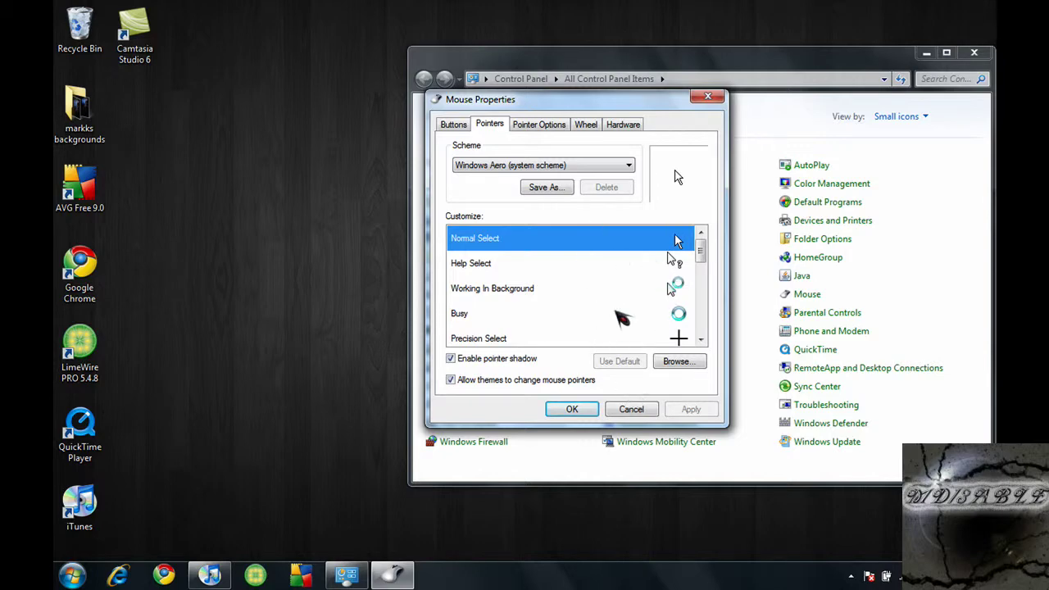
- Browse for a replacement Normal Select cursor and open the HFN Diamond folder on the Desktop
scroll(702, 264, "down", 1)
scroll(719, 256, "up", 1)
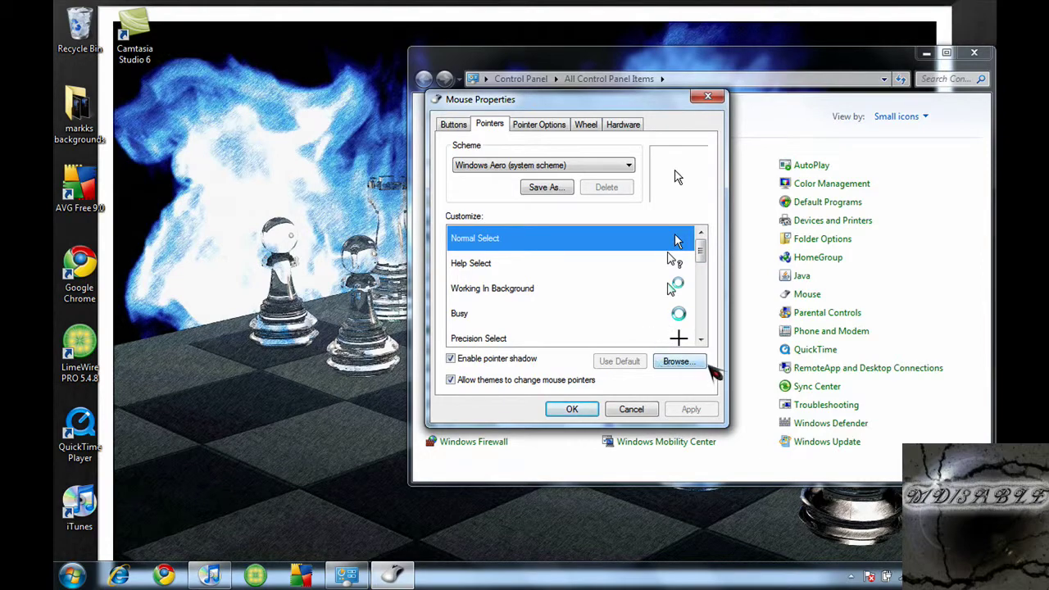
left_click(677, 361)
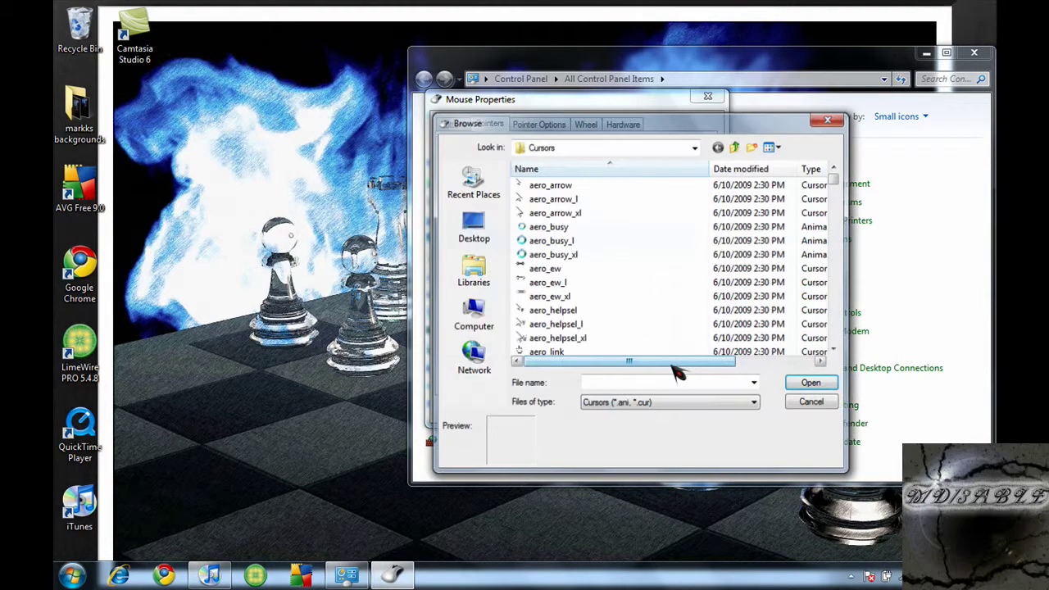
left_click(695, 146)
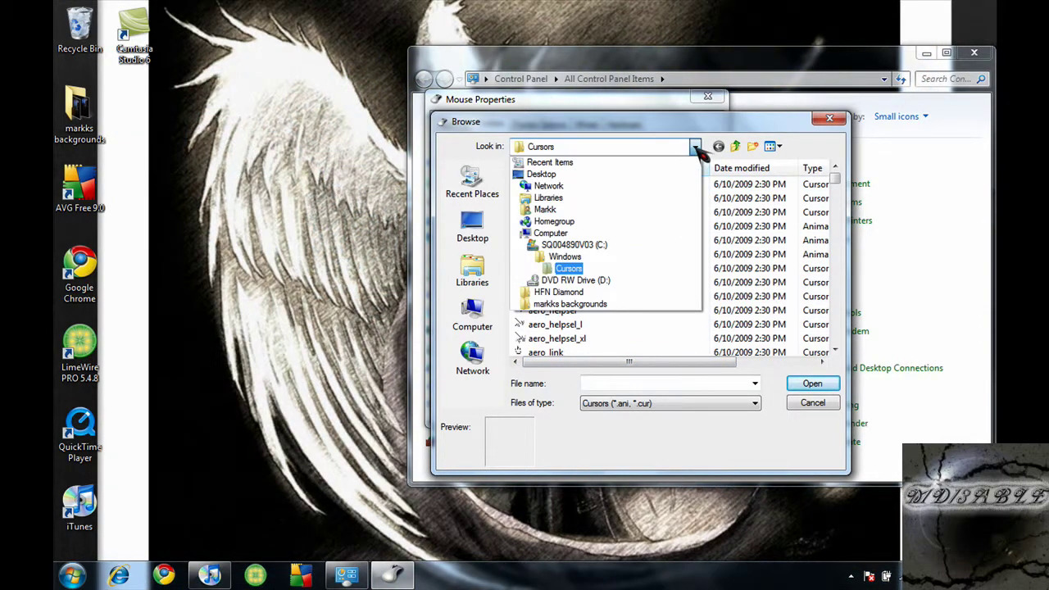
left_click(543, 176)
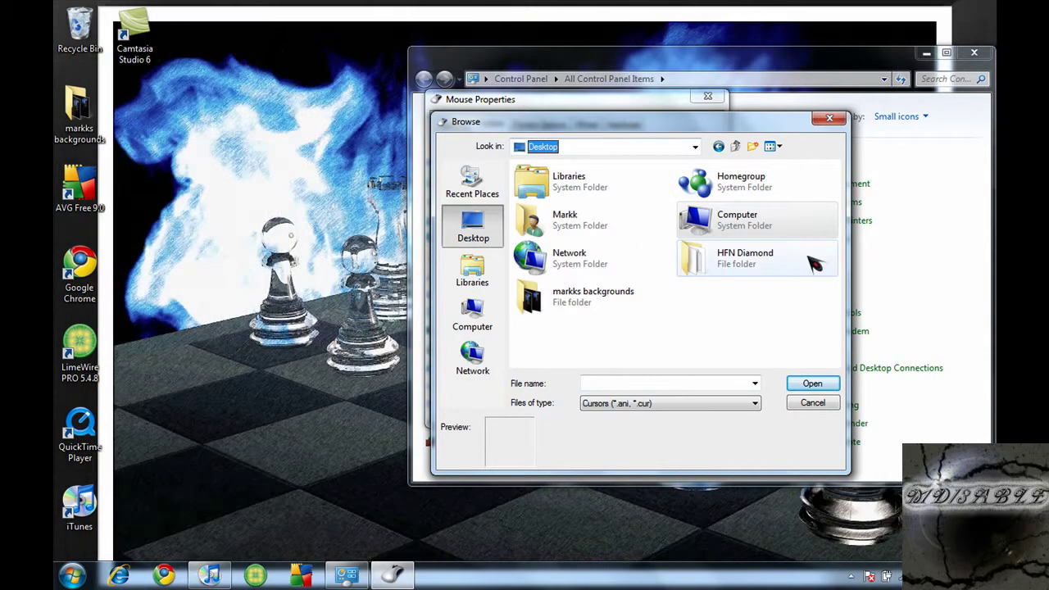
left_click(799, 268)
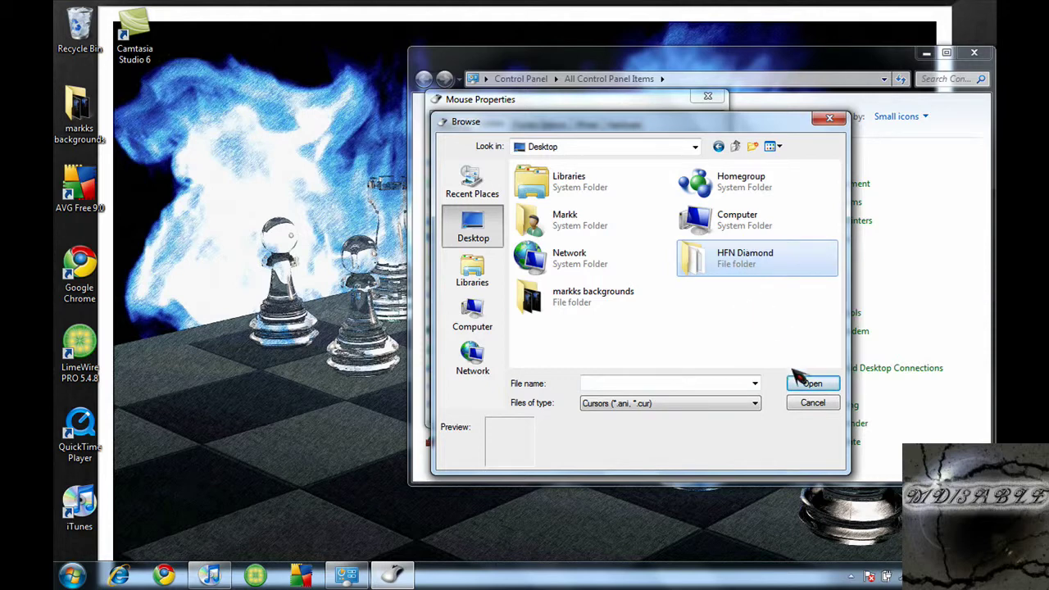
double_click(739, 268)
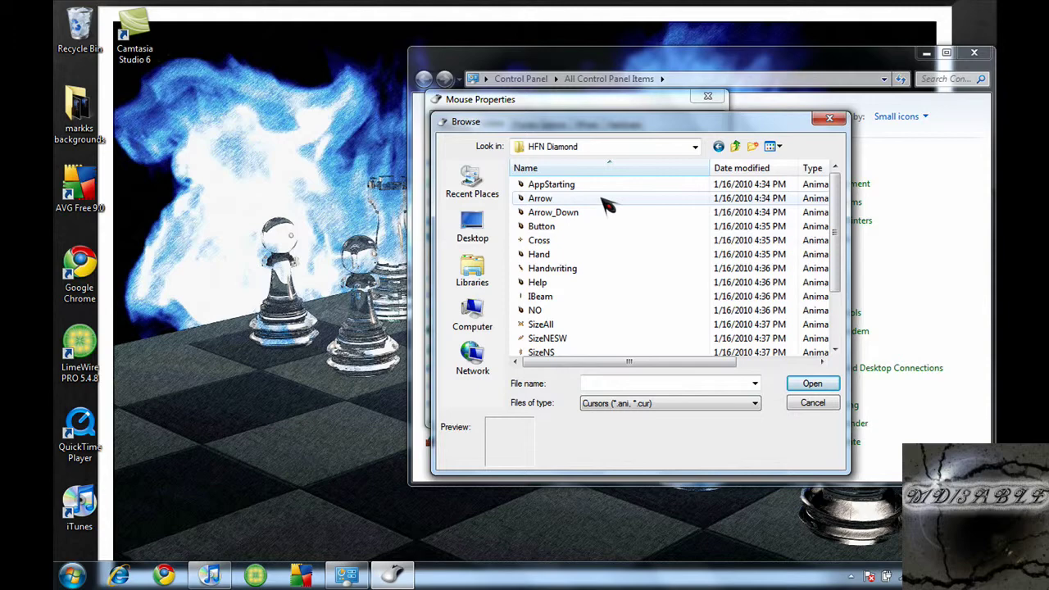
- Assign the AppStarting cursor file to Normal Select, apply it and close Mouse Properties
scroll(621, 209, "down", 2)
scroll(632, 258, "up", 1)
scroll(630, 260, "up", 1)
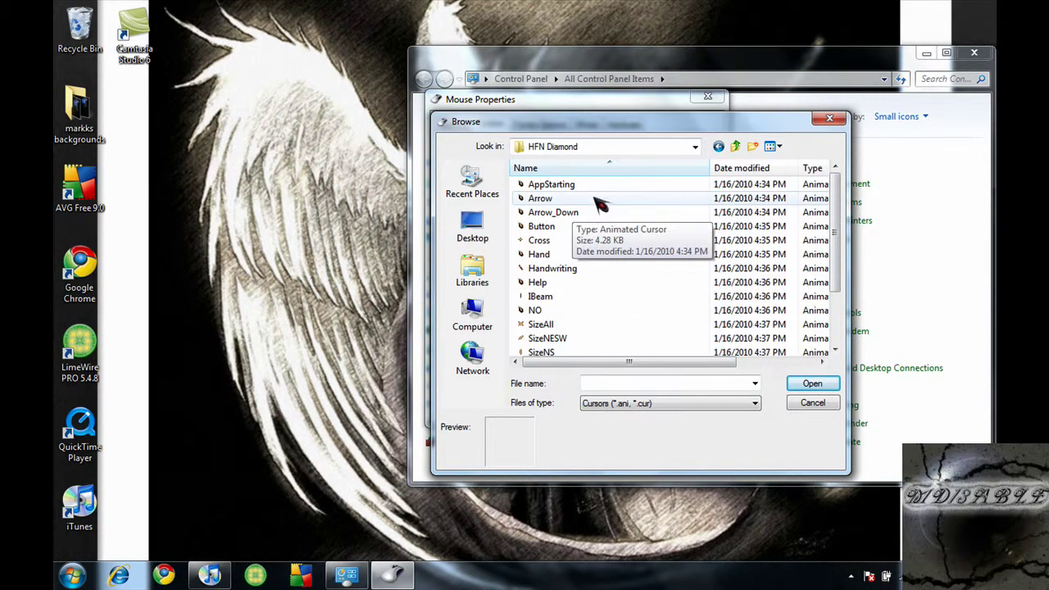
left_click(618, 187)
left_click(811, 384)
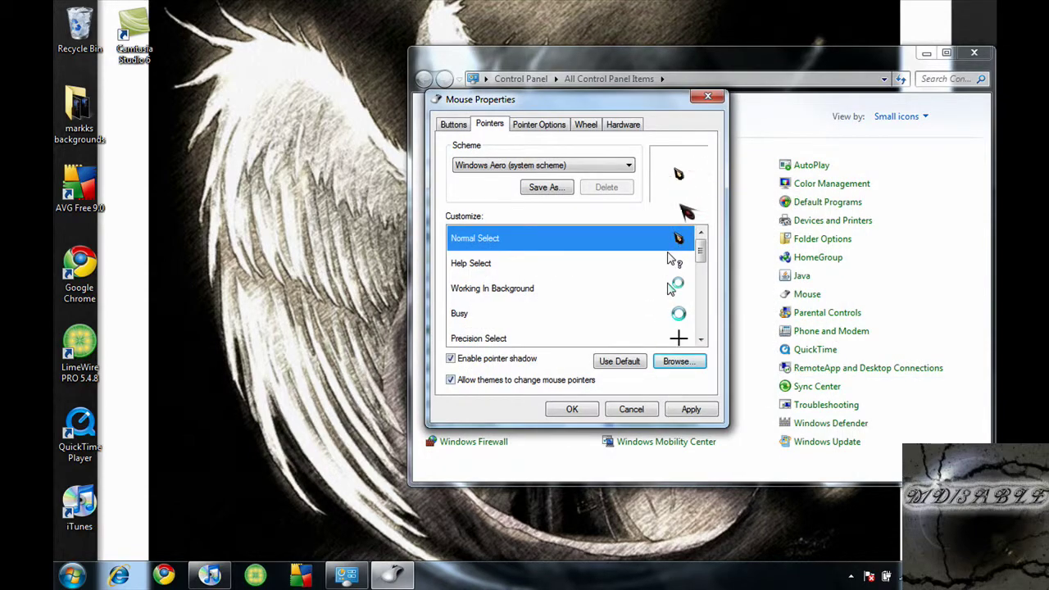
left_click(685, 411)
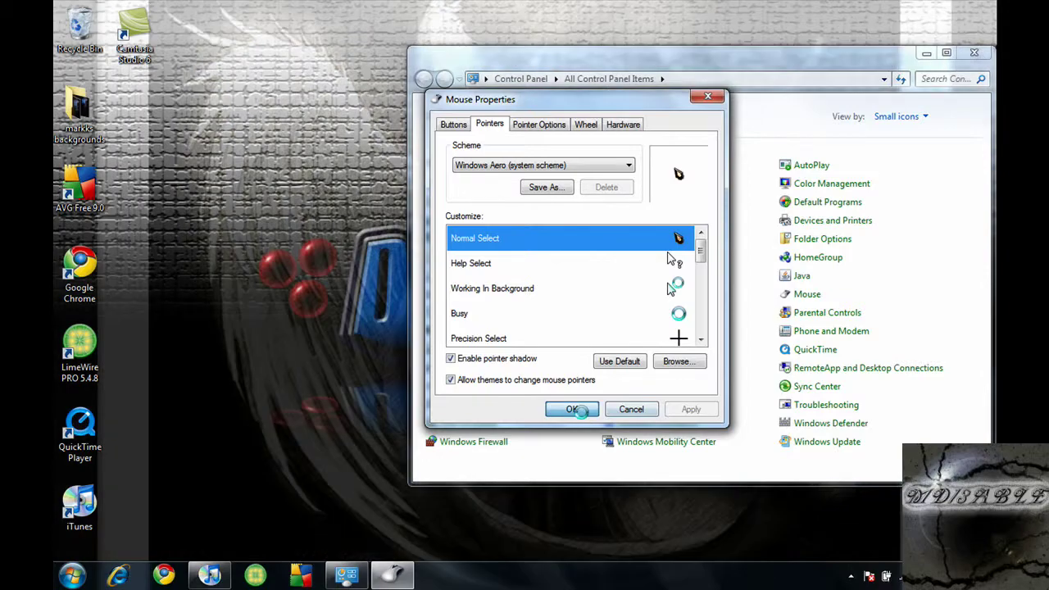
left_click(571, 409)
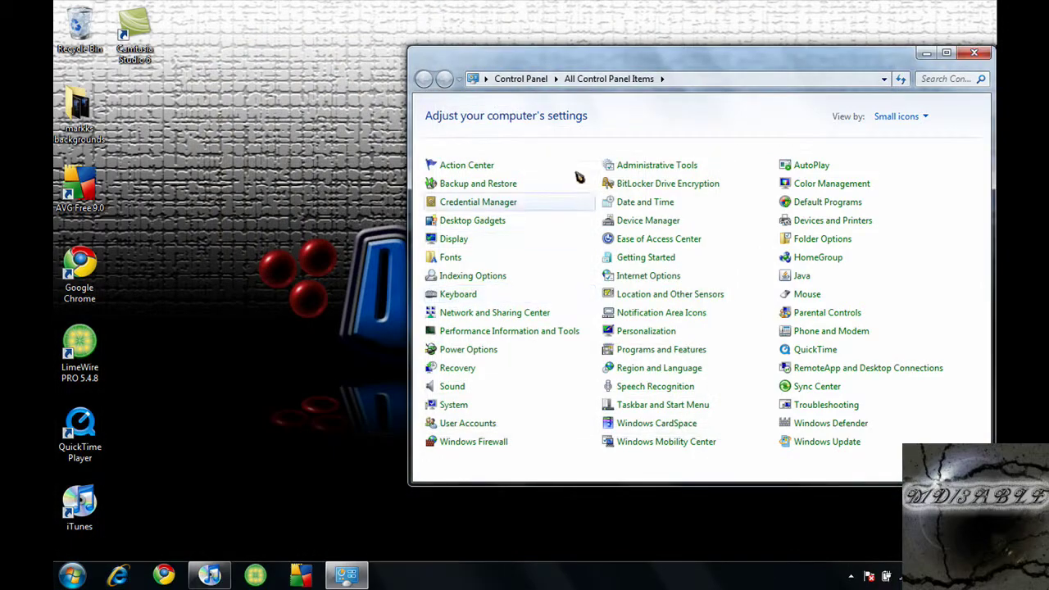
left_click_drag(645, 70, 440, 36)
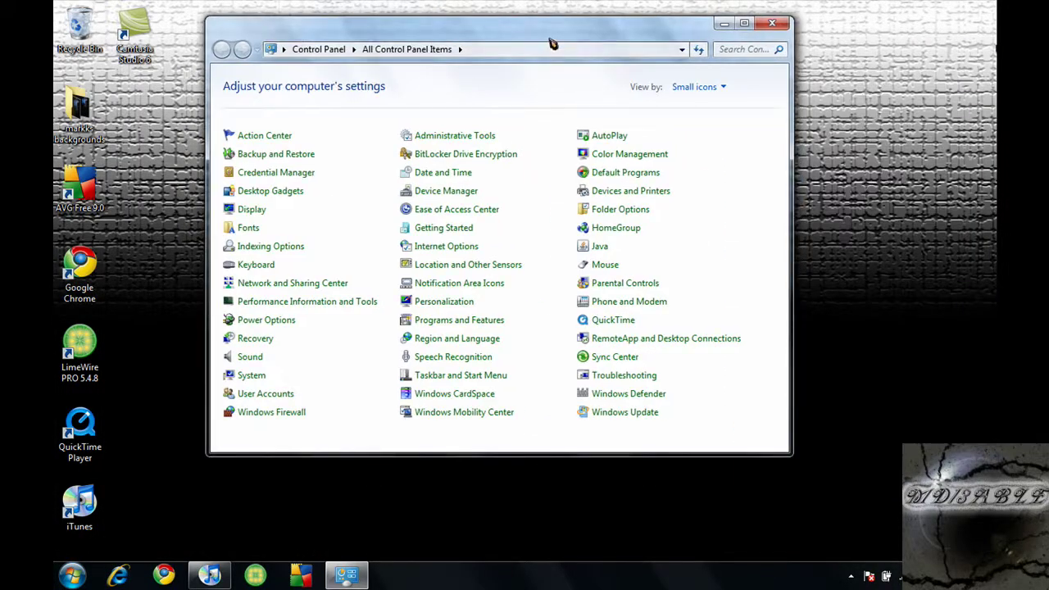
left_click_drag(552, 41, 626, 5)
left_click(948, 6)
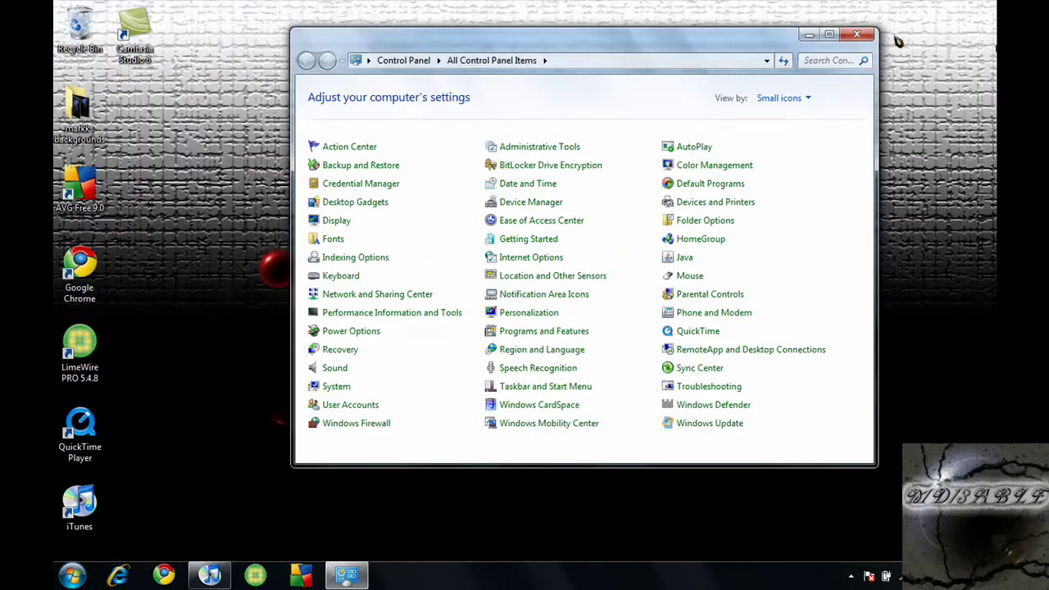
left_click_drag(672, 42, 580, 5)
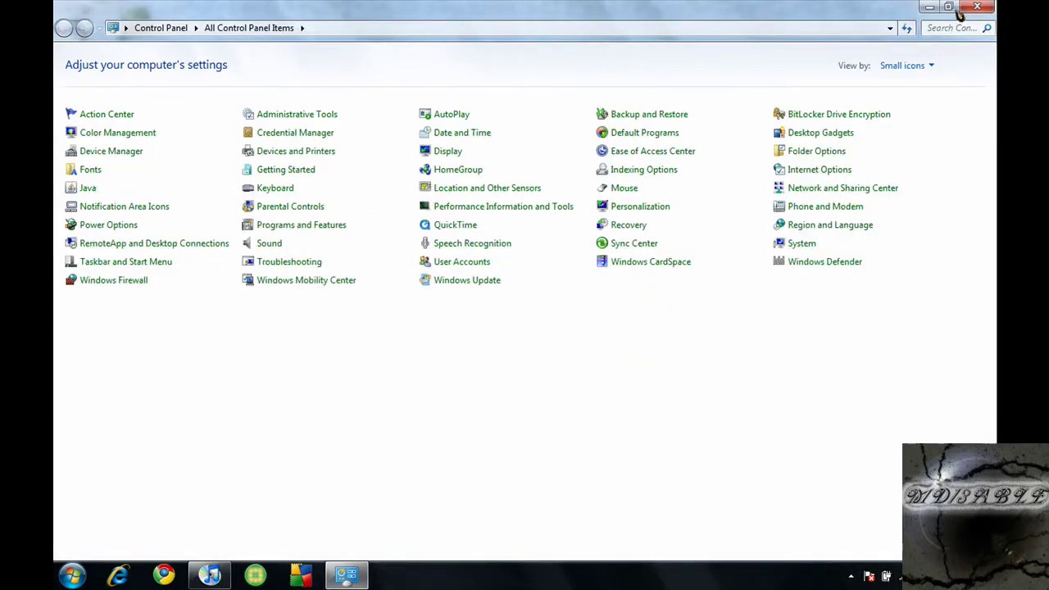
left_click(951, 7)
left_click_drag(642, 56, 579, 121)
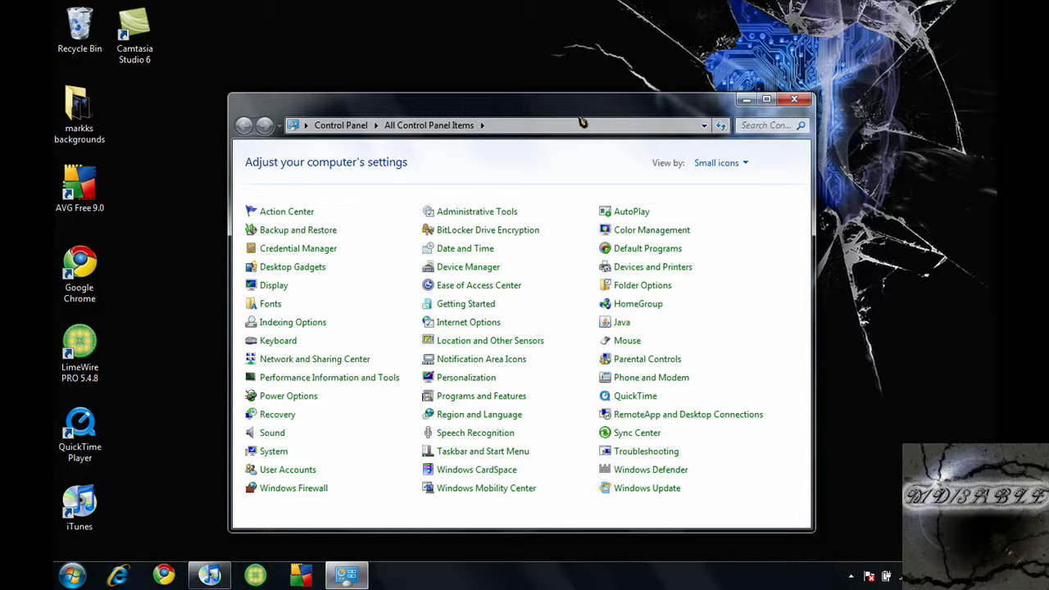
- Close the Control Panel and move the HFN Diamond folder from the desktop into the Documents library, closing that window as well
left_click(794, 99)
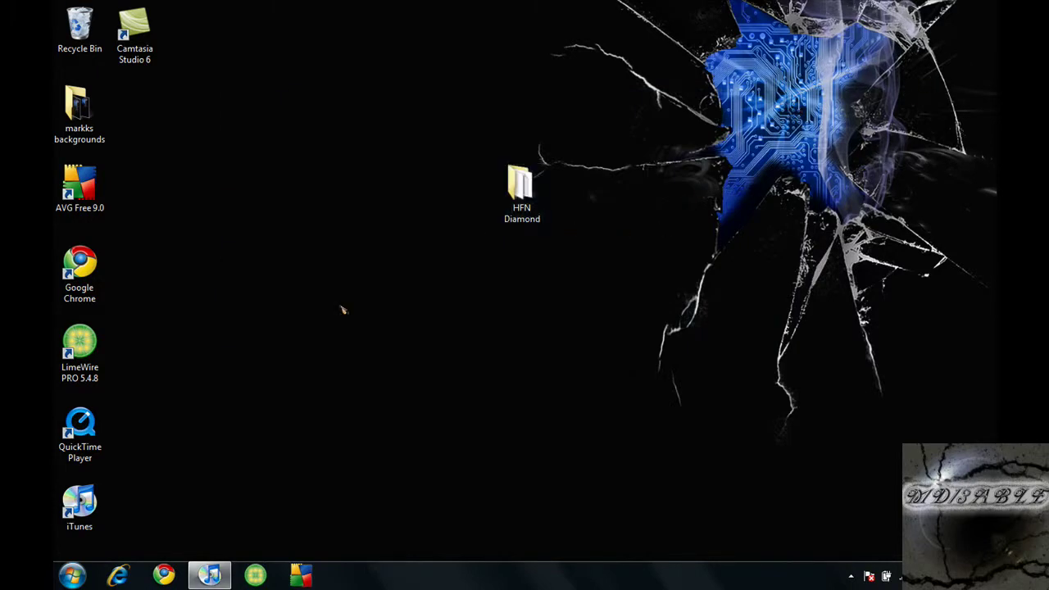
left_click(72, 576)
left_click(281, 283)
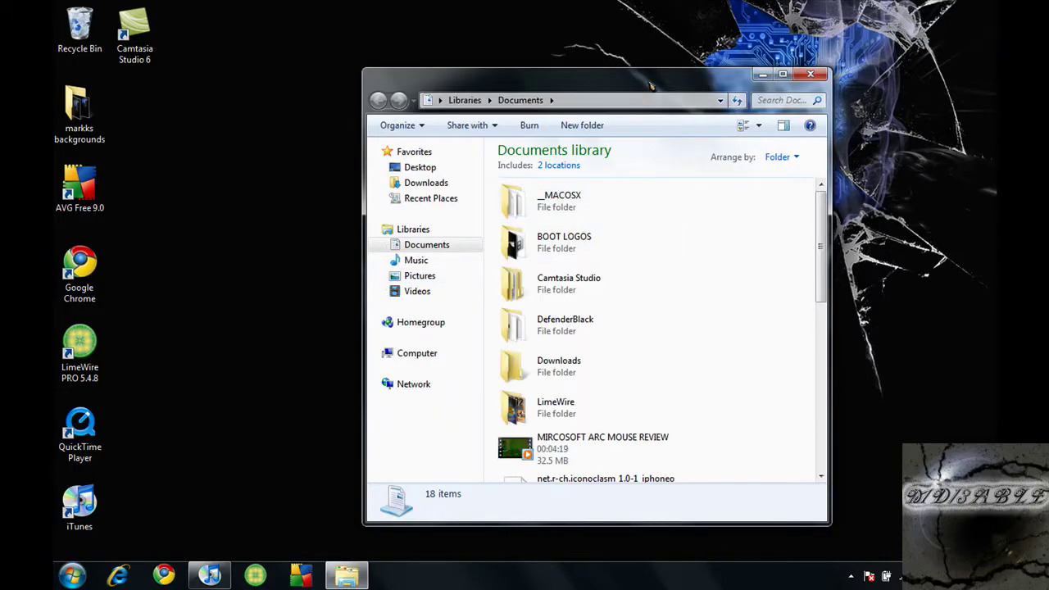
left_click_drag(674, 82, 847, 68)
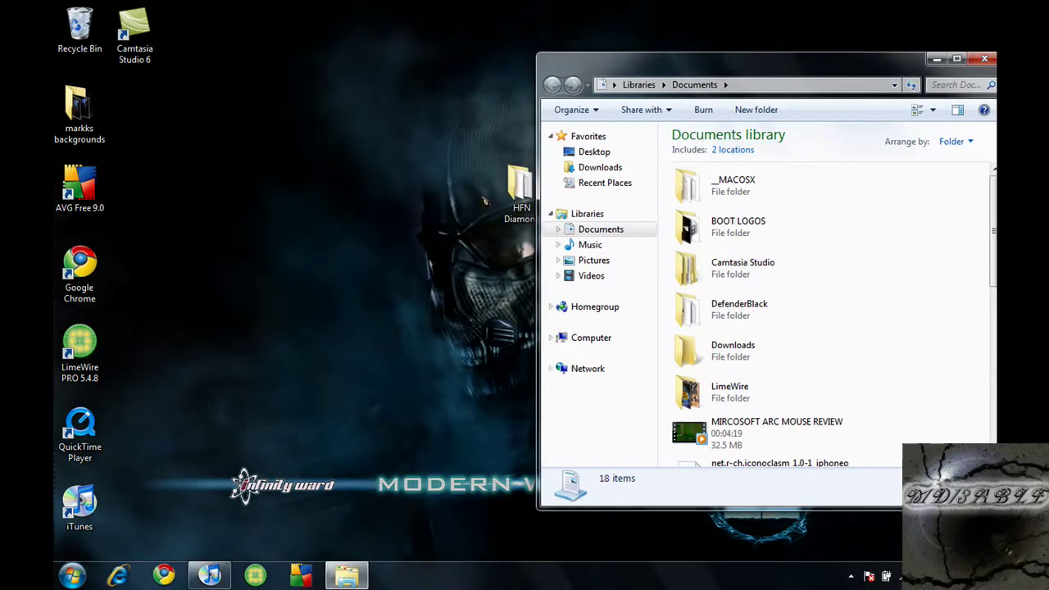
left_click_drag(516, 189, 945, 290)
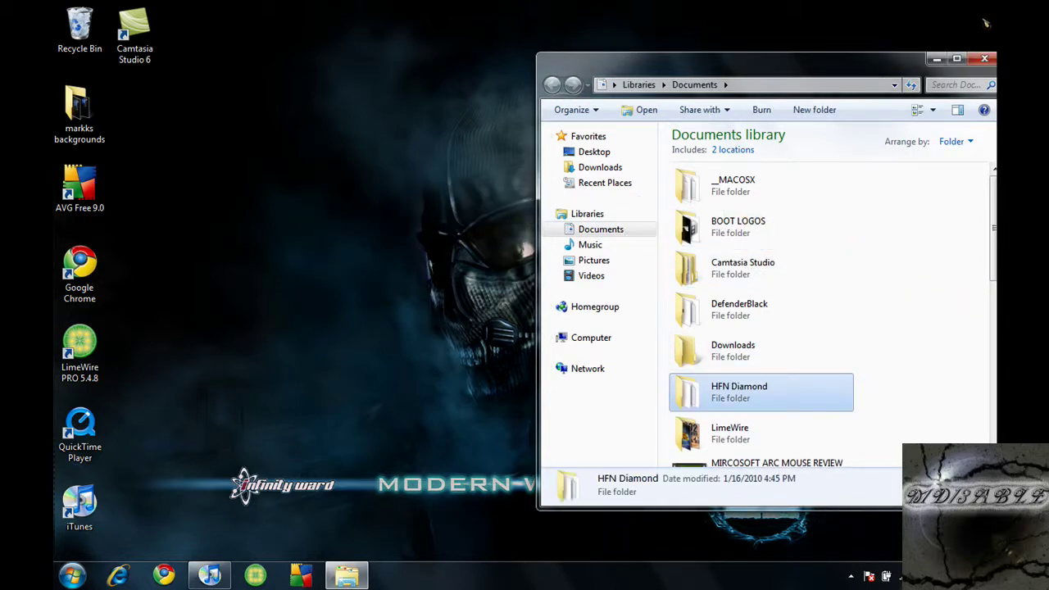
left_click(984, 59)
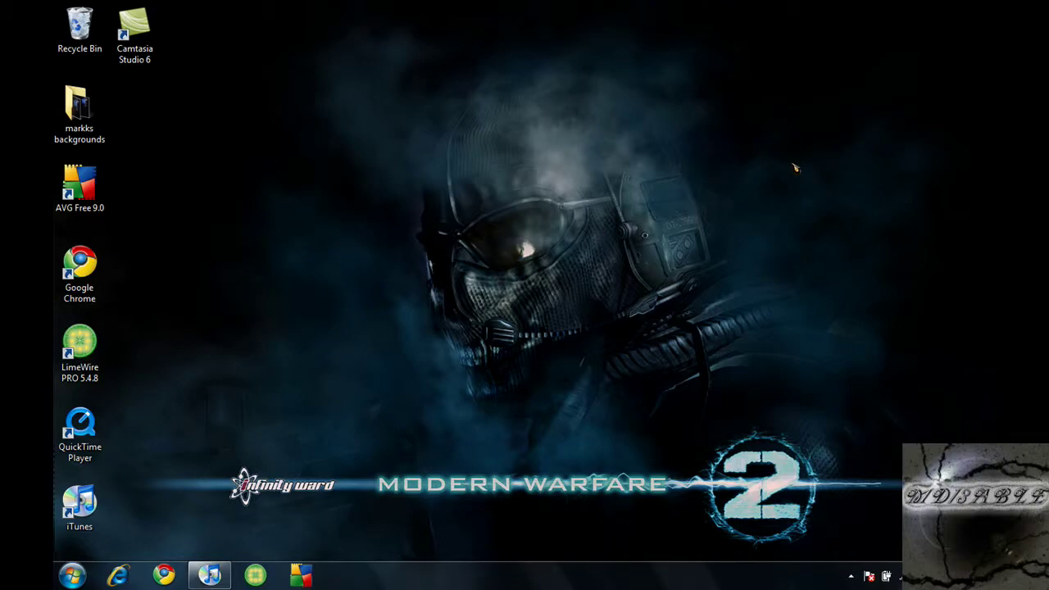